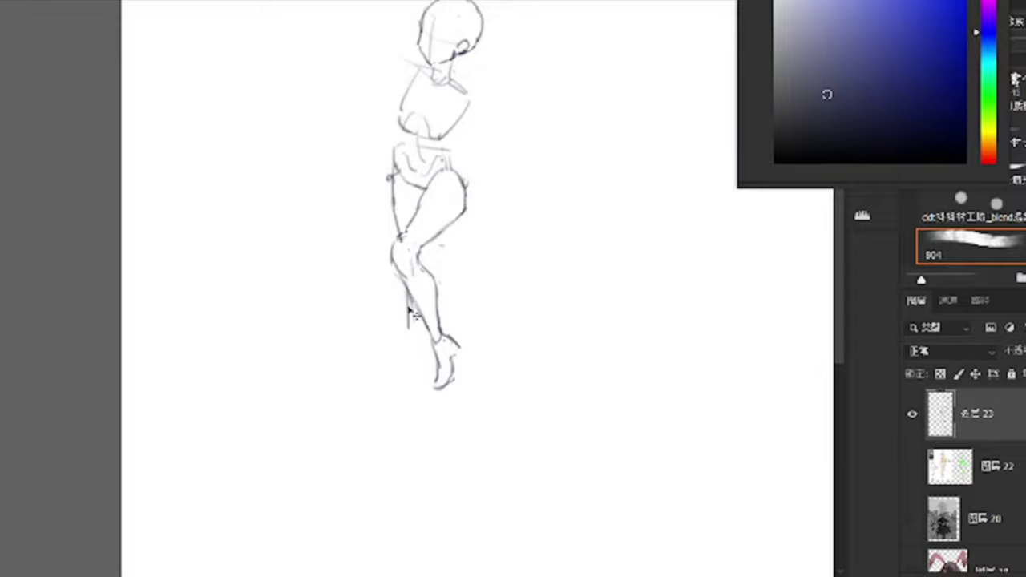
Sketch the supporting lower leg behind the bent leg, ending in a high-heeled foot.
mouse_move(406, 290)
mouse_down()
mouse_move(441, 418)
mouse_move(450, 407)
mouse_move(439, 442)
mouse_up()
drag(437, 406, 442, 455)
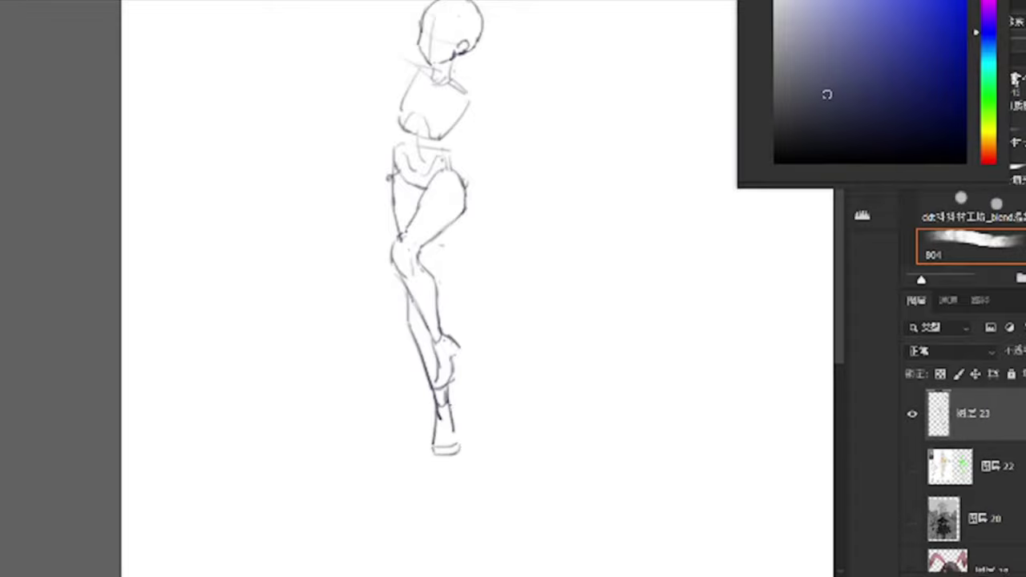
key(period)
key(ctrl+minus)
key(ctrl+plus)
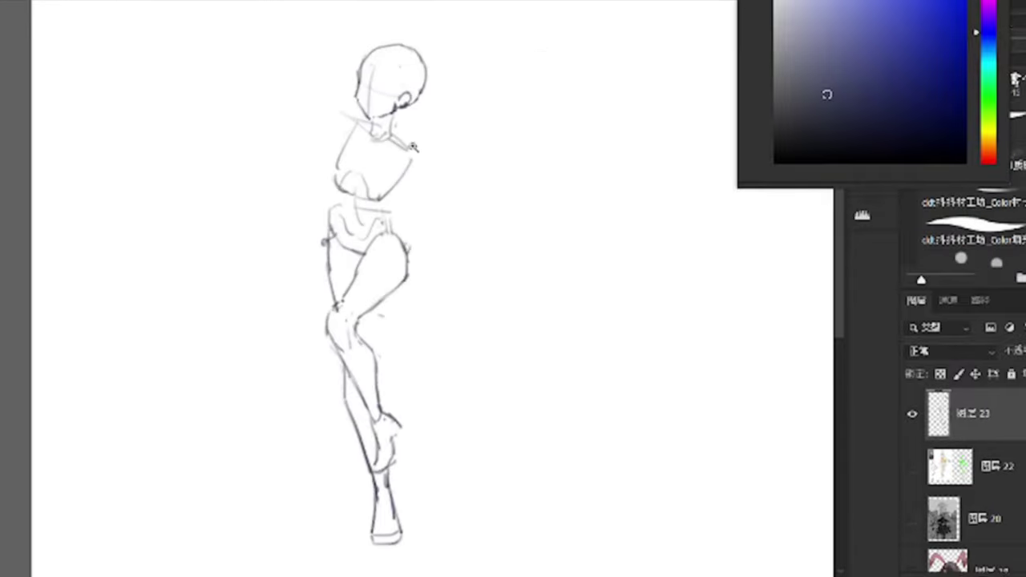
Sketch the shoulder joint and the upper arm hanging beside the torso, and start the forearm.
key(period)
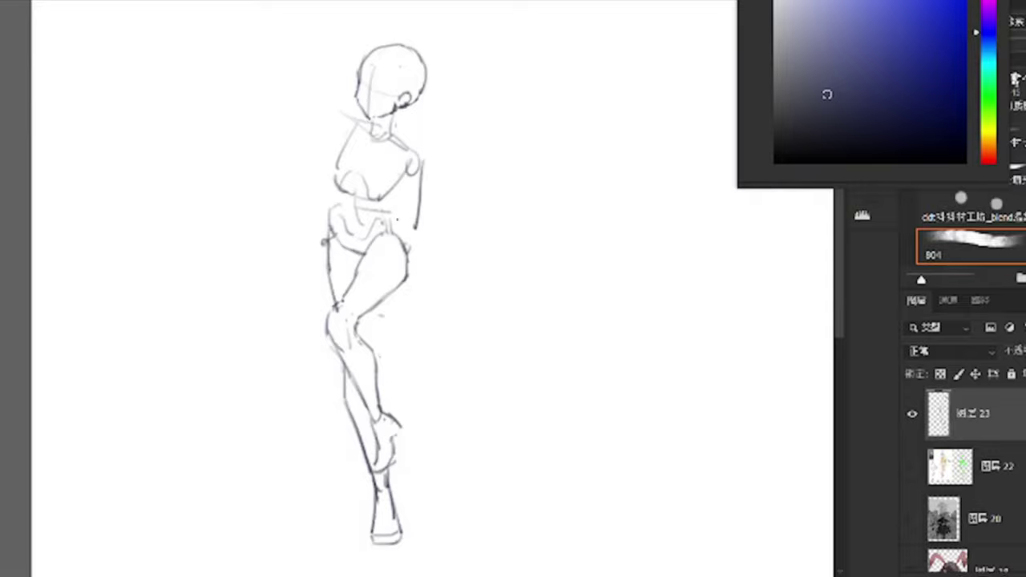
drag(404, 173, 442, 274)
key(ctrl+z)
drag(412, 207, 437, 266)
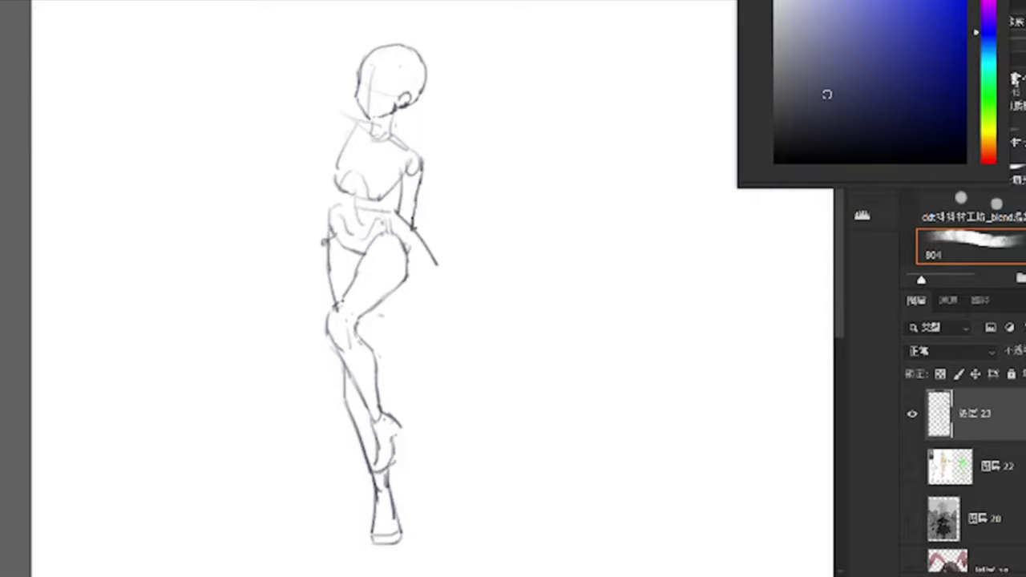
Redraw the lowered forearm as a tapering shape angled outward from the elbow to the wrist.
key(period)
drag(412, 207, 436, 256)
key(comma)
mouse_move(400, 225)
mouse_down()
mouse_move(435, 275)
mouse_move(436, 258)
mouse_up()
key(period)
key(ctrl+z)
key(period)
key(ctrl+z)
key(comma)
key(period)
Sketch the opposite arm bent with the elbow raised outward and the hand resting at the waist.
mouse_move(362, 121)
mouse_down()
mouse_move(277, 112)
mouse_move(280, 138)
mouse_move(330, 173)
mouse_up()
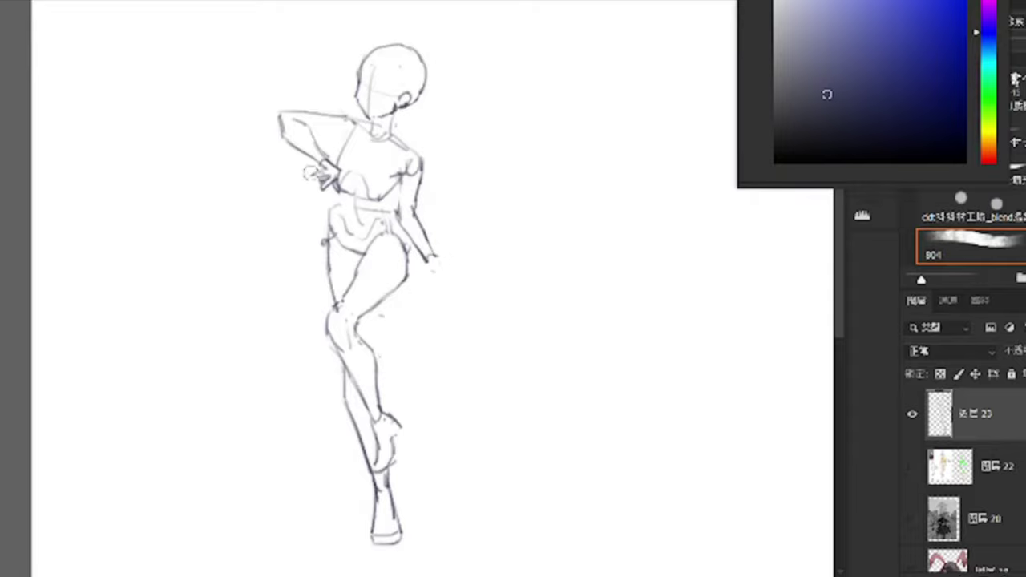
key(comma)
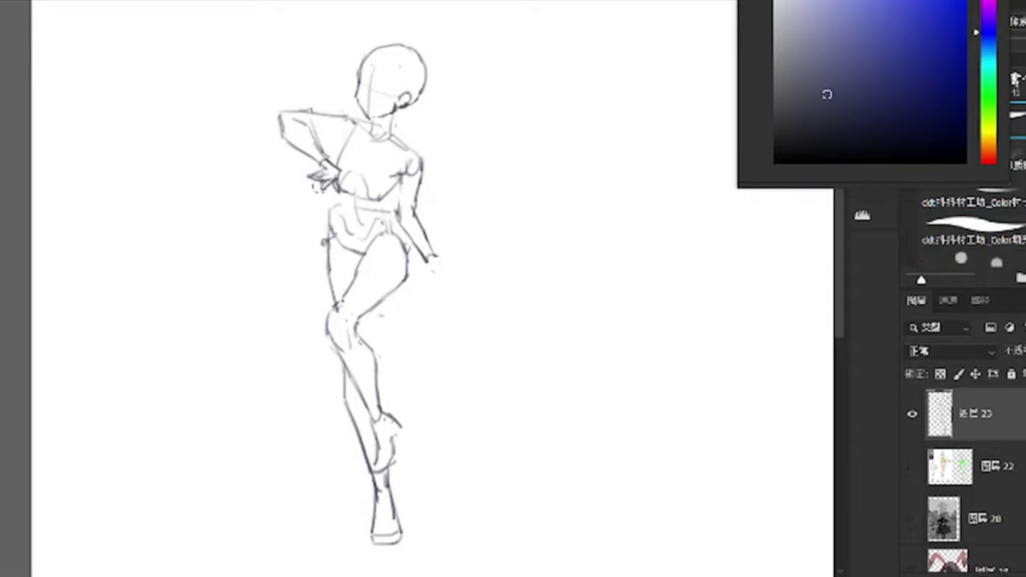
key(period)
drag(311, 169, 345, 202)
key(comma)
key(period)
key(comma)
key(period)
key(comma)
key(period)
key(comma)
key(period)
Add the underside line of the bent upper arm between the elbow and the armpit.
scroll(336, 193, up, 1)
key(comma)
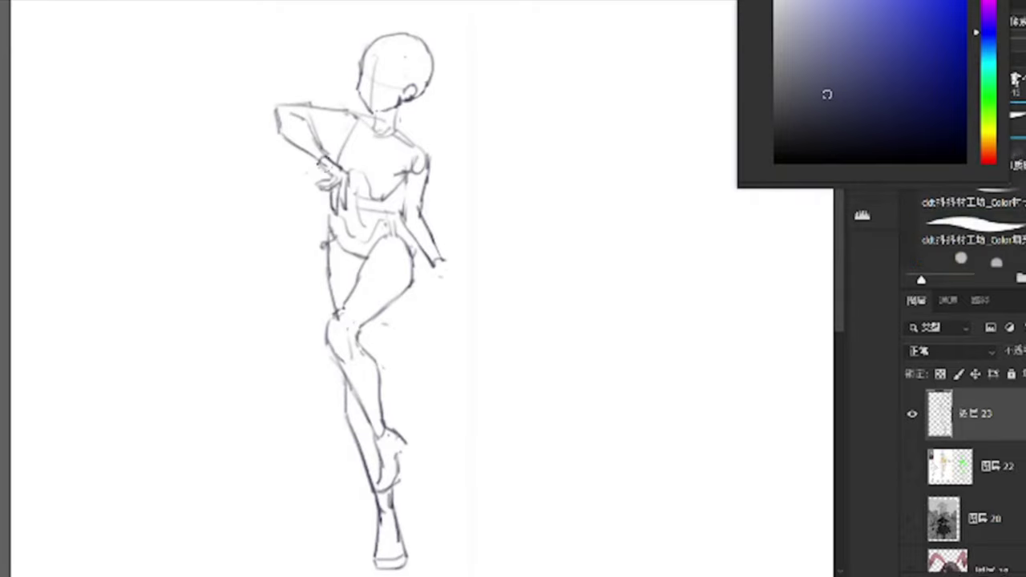
key(period)
key(comma)
key(period)
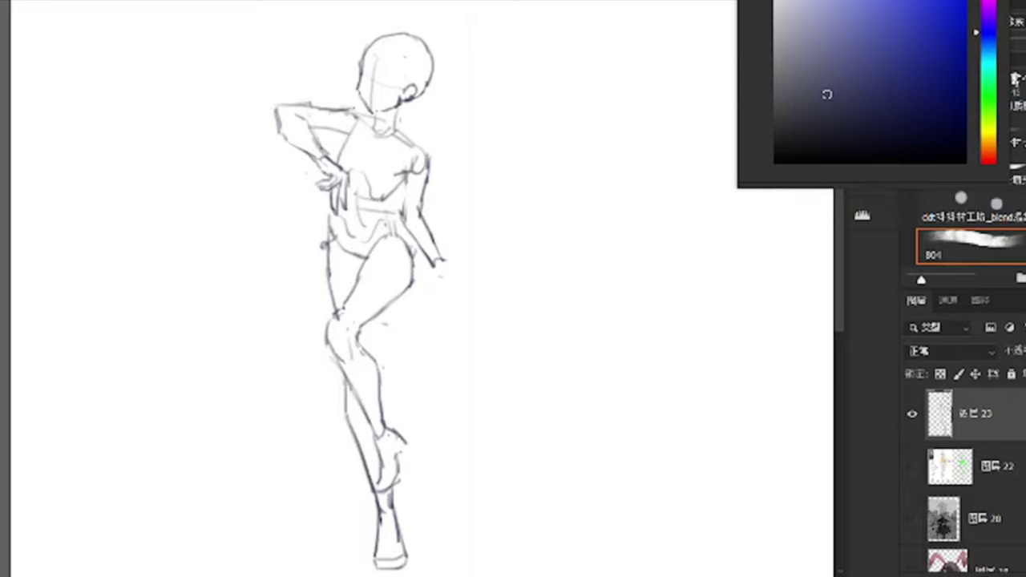
key(comma)
key(period)
key(comma)
Refine the bent arm's elbow, shoulder and neck contours, erasing the overlapping construction lines.
mouse_move(280, 108)
mouse_down()
mouse_move(293, 148)
mouse_move(307, 156)
mouse_move(349, 124)
mouse_move(344, 111)
mouse_move(314, 141)
mouse_move(347, 125)
mouse_up()
key(period)
key(comma)
key(period)
key(comma)
key(period)
key(comma)
key(period)
key(comma)
key(period)
key(comma)
key(period)
key(comma)
key(period)
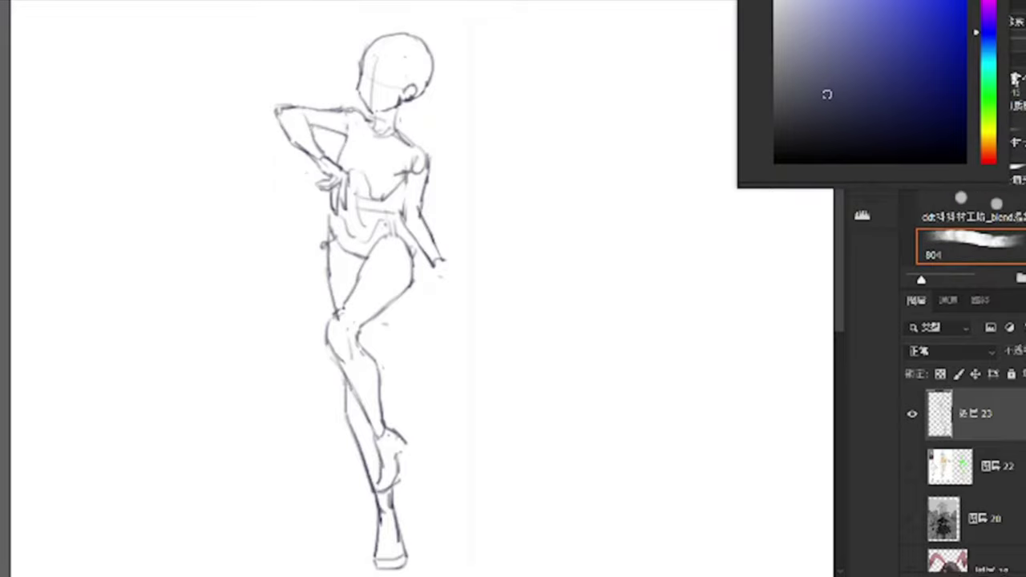
key(comma)
Erase the hip joint marks and redraw the contours of the thighs and the bent knee.
scroll(423, 197, down, 1)
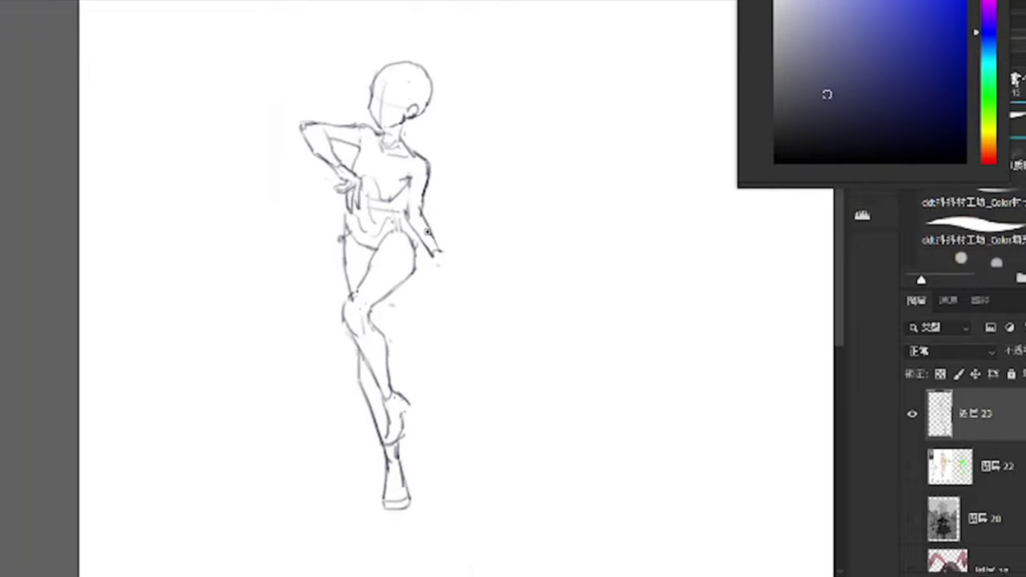
key(period)
key(comma)
key(period)
key(comma)
key(period)
drag(343, 307, 370, 345)
key(comma)
key(period)
key(comma)
key(period)
scroll(374, 58, up, 1)
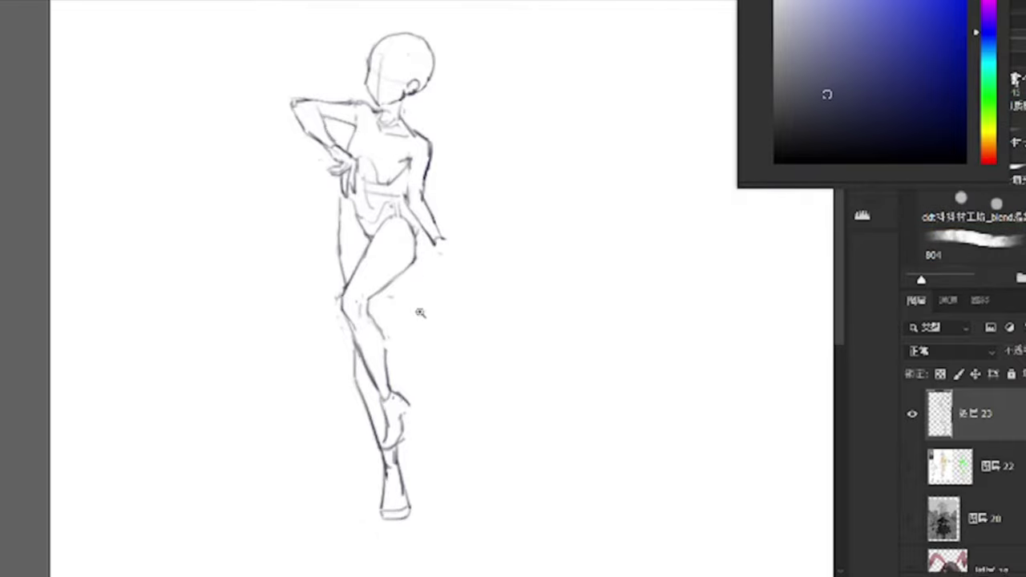
Sketch the lowered hand as a fist gripping a boxy suitcase drawn in perspective.
mouse_move(449, 273)
mouse_down()
mouse_move(468, 281)
mouse_move(435, 340)
mouse_up()
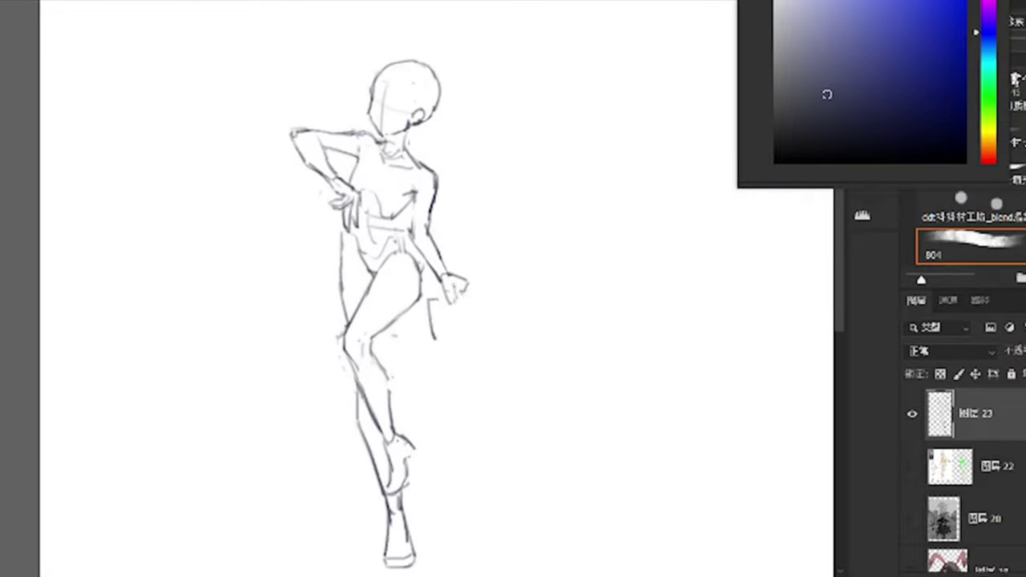
drag(500, 348, 513, 367)
drag(429, 316, 437, 352)
key(comma)
key(period)
key(comma)
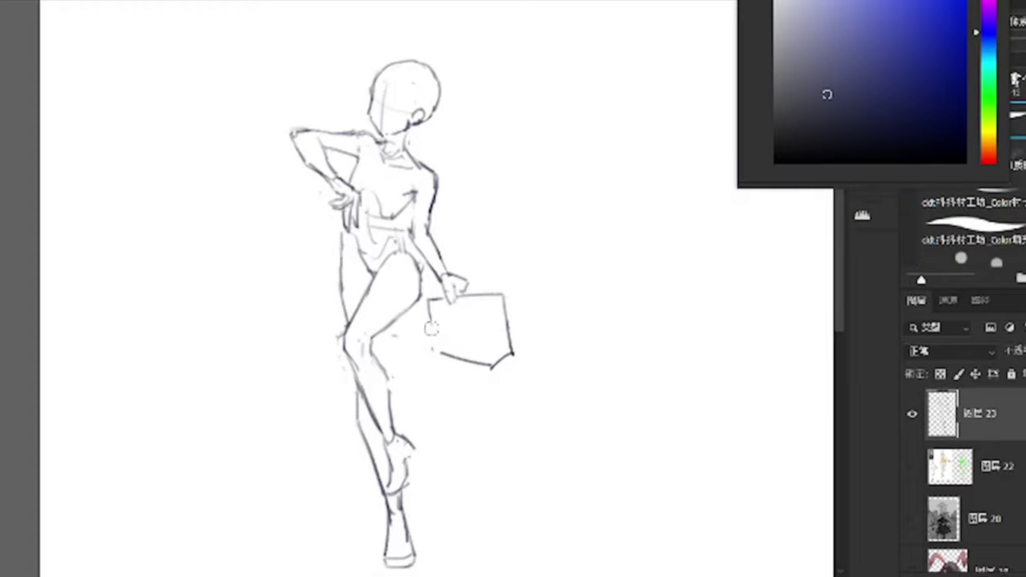
drag(426, 300, 439, 357)
key(period)
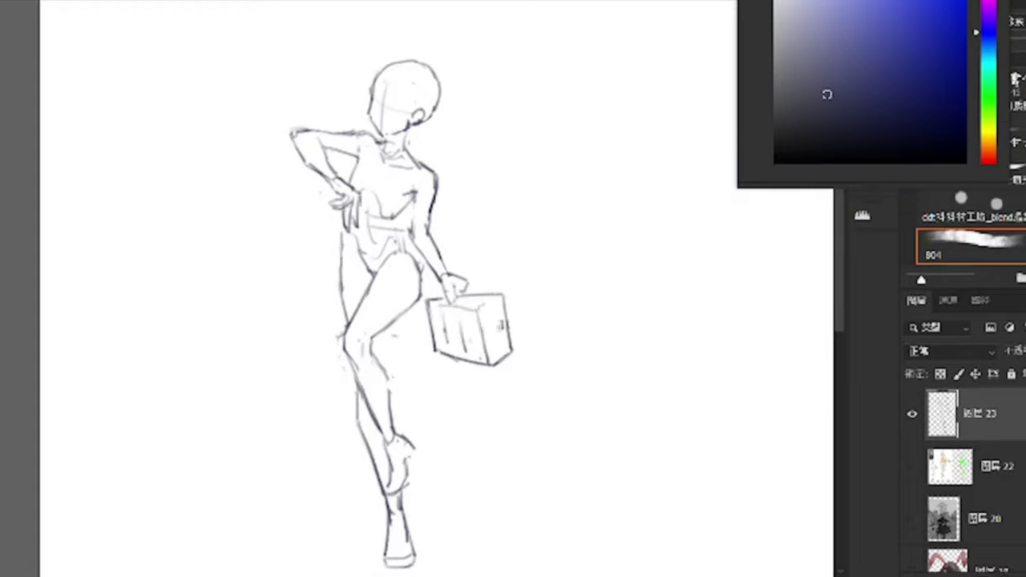
Add vertical panel lines, a corner flap, a side strap with a buckle and a side pocket to the suitcase.
key(period)
key(comma)
drag(472, 314, 486, 308)
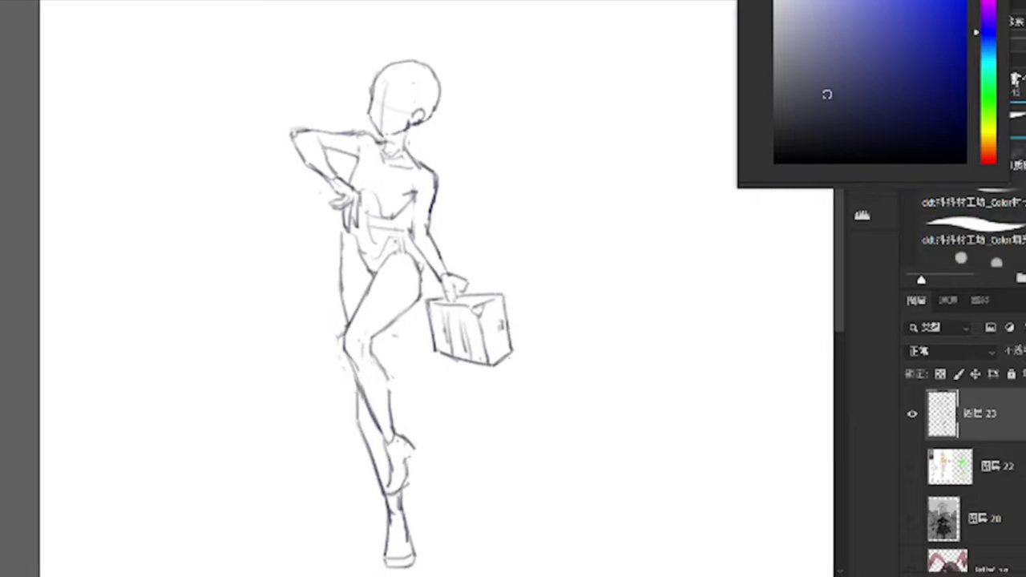
scroll(414, 247, down, 1)
drag(429, 298, 442, 351)
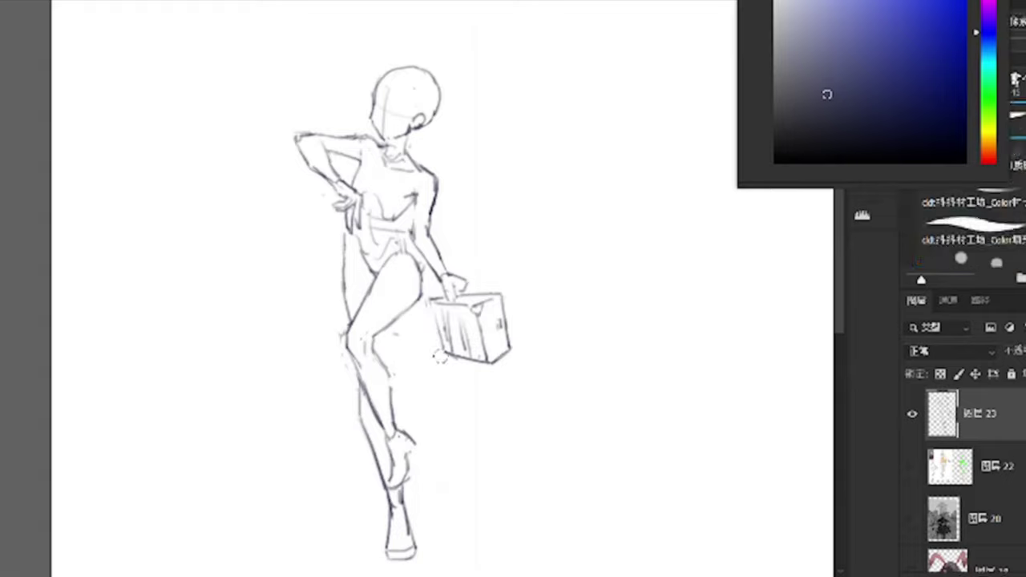
drag(469, 308, 447, 356)
key(ctrl+z)
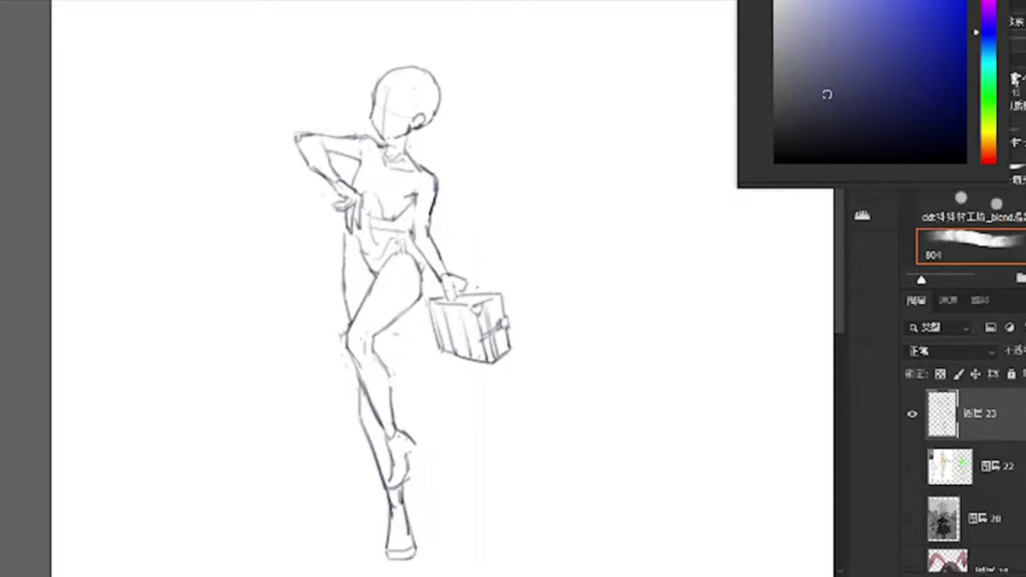
drag(457, 340, 440, 342)
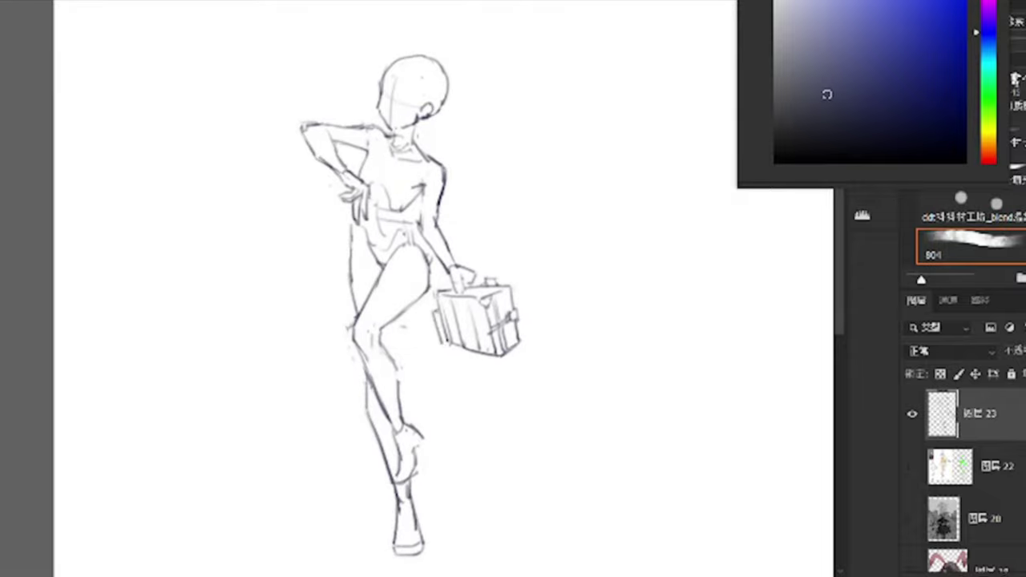
Draw the suitcase handle under the gripping fingers and refine the figure's waist and hip contours.
scroll(446, 342, down, 2)
scroll(445, 342, up, 5)
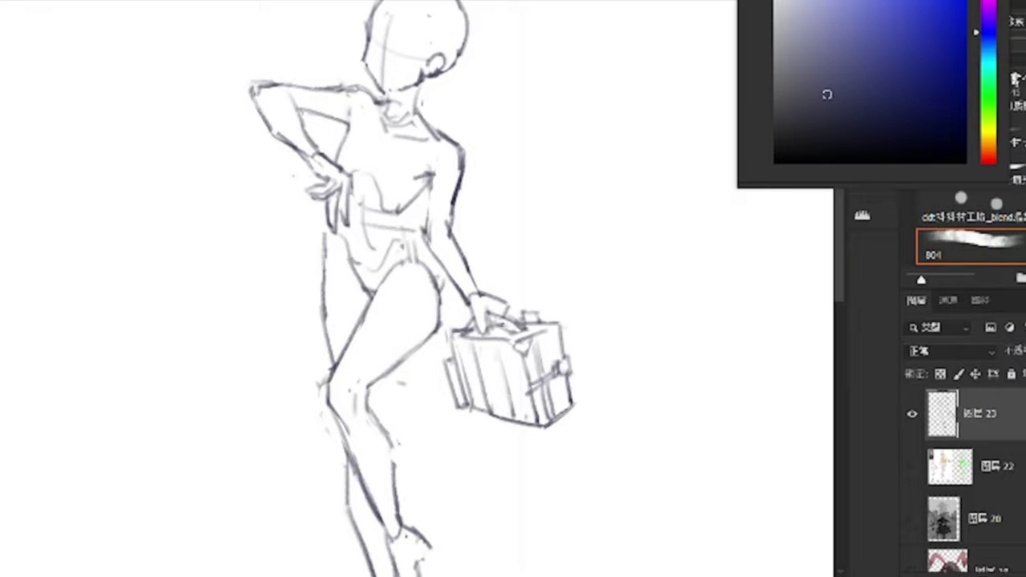
scroll(404, 290, down, 2)
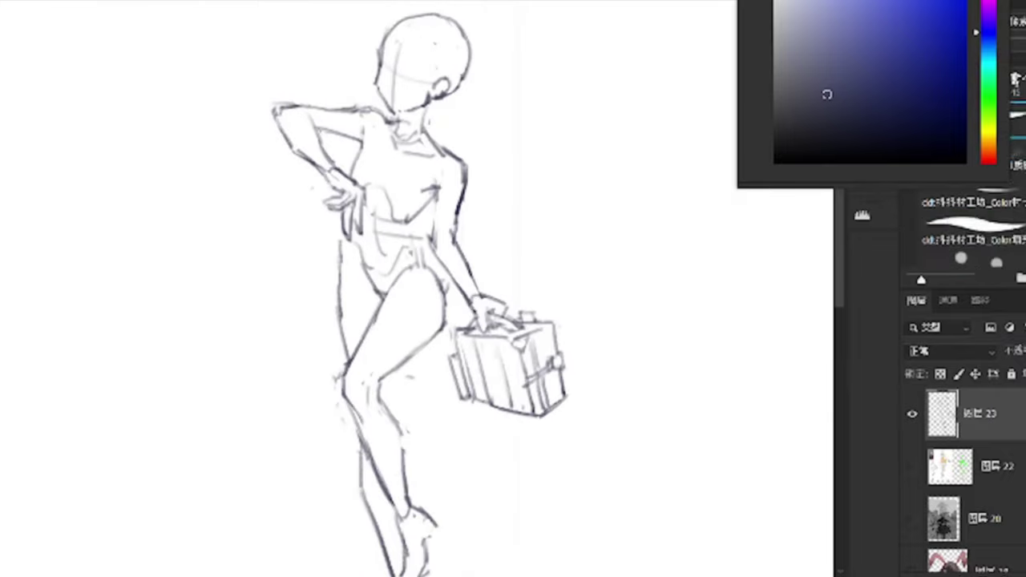
scroll(405, 290, down, 3)
scroll(405, 290, up, 3)
scroll(405, 290, down, 1)
scroll(404, 290, up, 1)
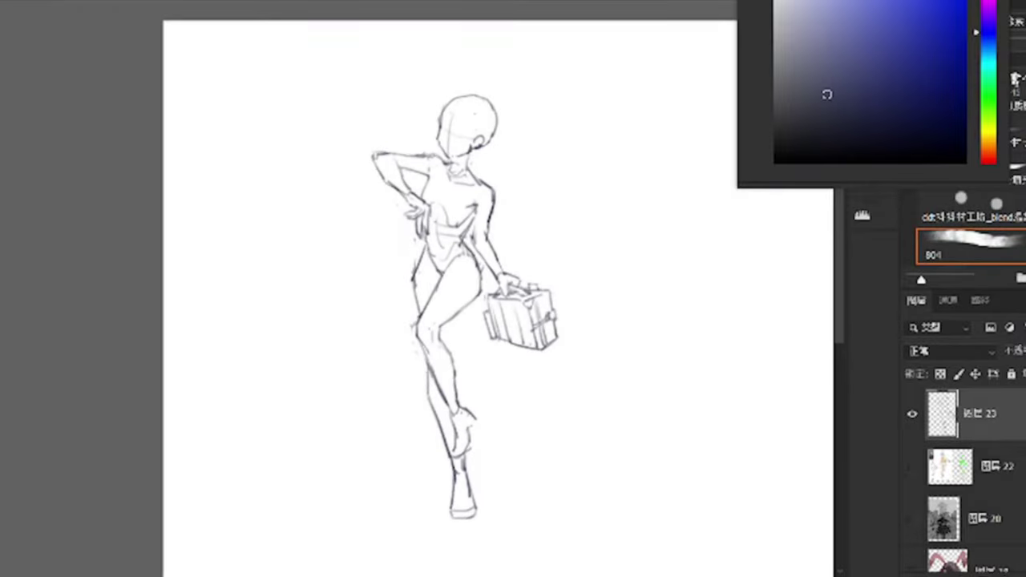
Sketch a flared skirt with a ragged hem below the knees, and add a collar and neckline.
key(ctrl+z)
mouse_move(425, 224)
mouse_down()
mouse_move(349, 375)
mouse_move(340, 371)
mouse_move(357, 384)
mouse_move(444, 374)
mouse_up()
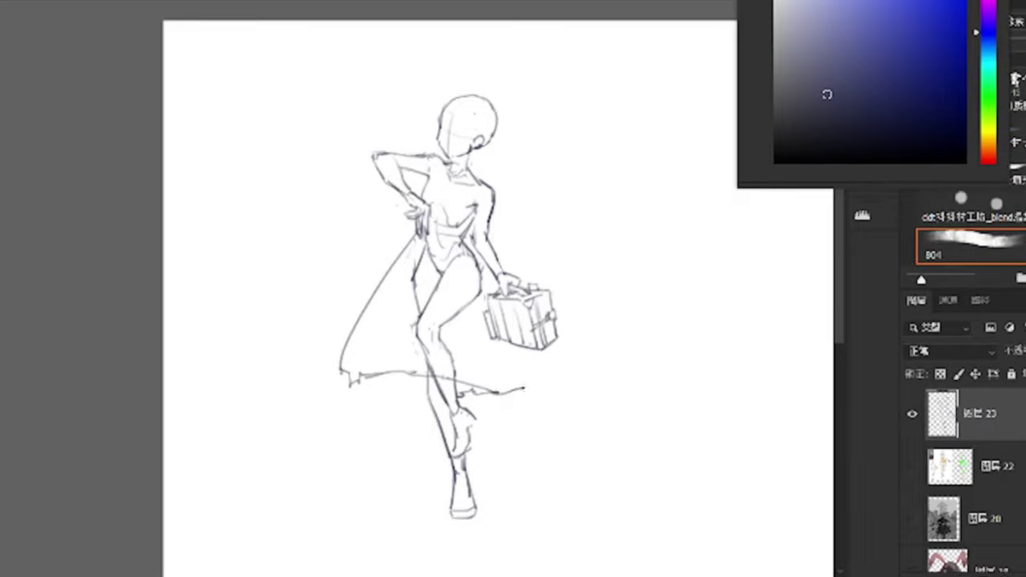
mouse_move(519, 391)
mouse_down()
mouse_move(471, 255)
mouse_move(482, 282)
mouse_up()
key(ctrl+z)
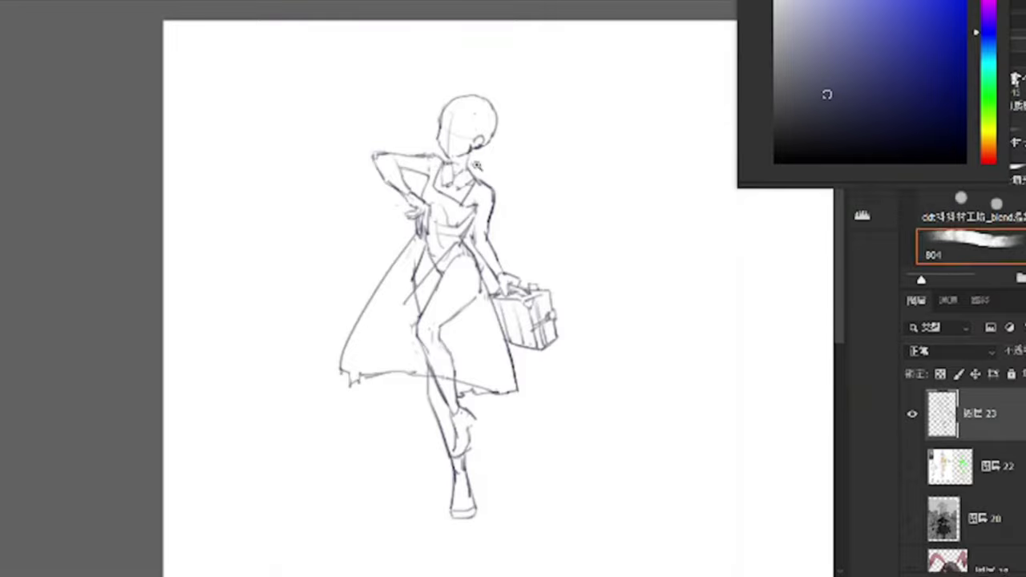
Draw a puffed, rolled-up sleeve with a ruffled cuff on the arm holding the suitcase.
scroll(425, 217, up, 3)
scroll(425, 216, down, 5)
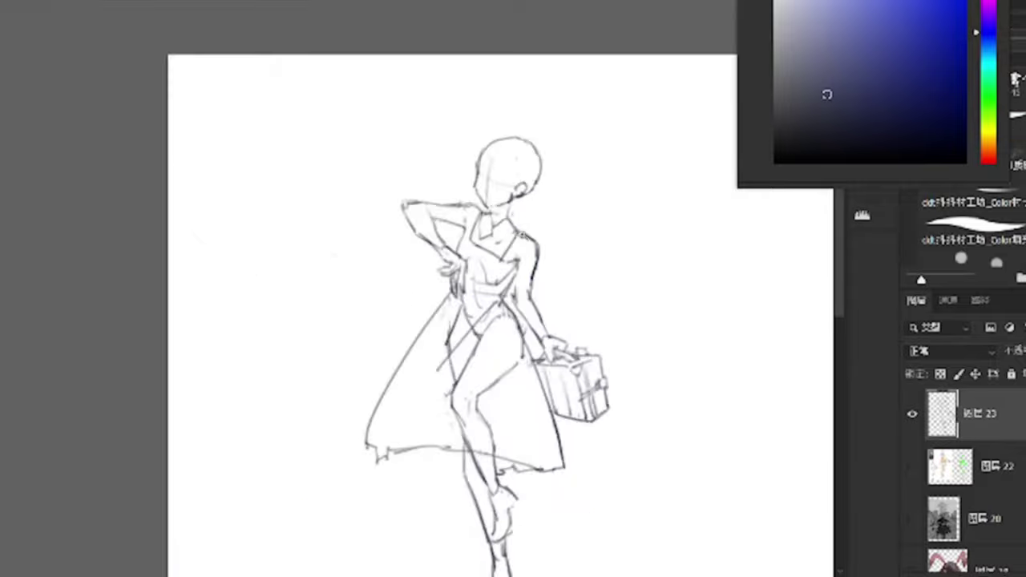
scroll(531, 273, up, 2)
scroll(530, 273, down, 1)
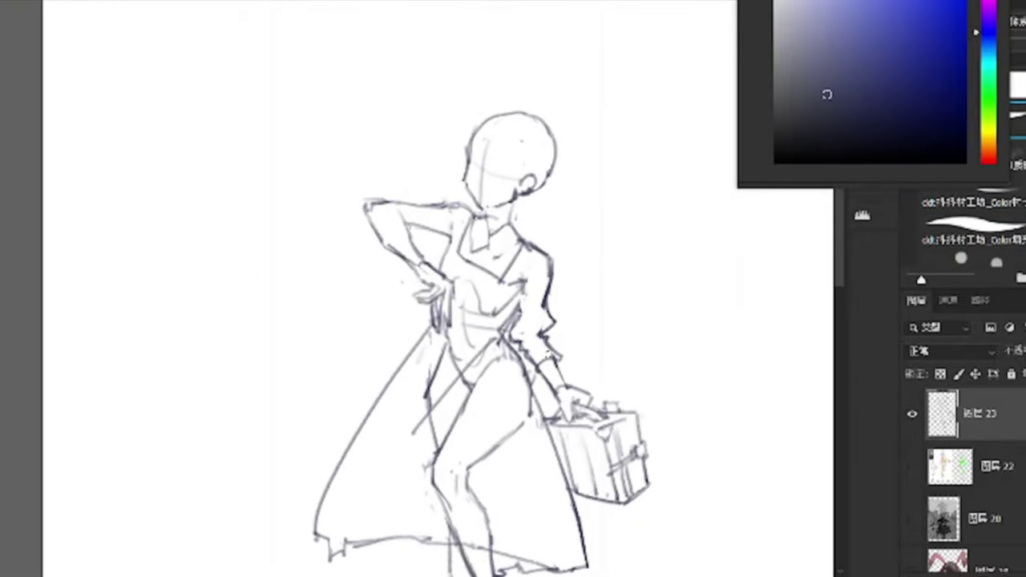
scroll(521, 312, down, 1)
scroll(521, 313, up, 1)
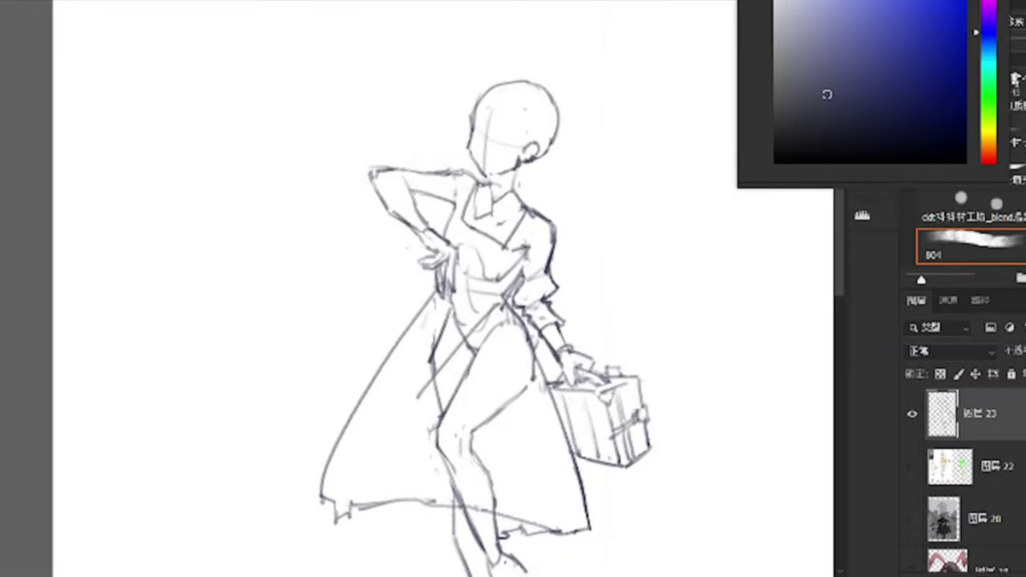
Erase the leg lines showing through the skirt and redraw its waist with a side fold and a belt buckle.
scroll(392, 289, down, 1)
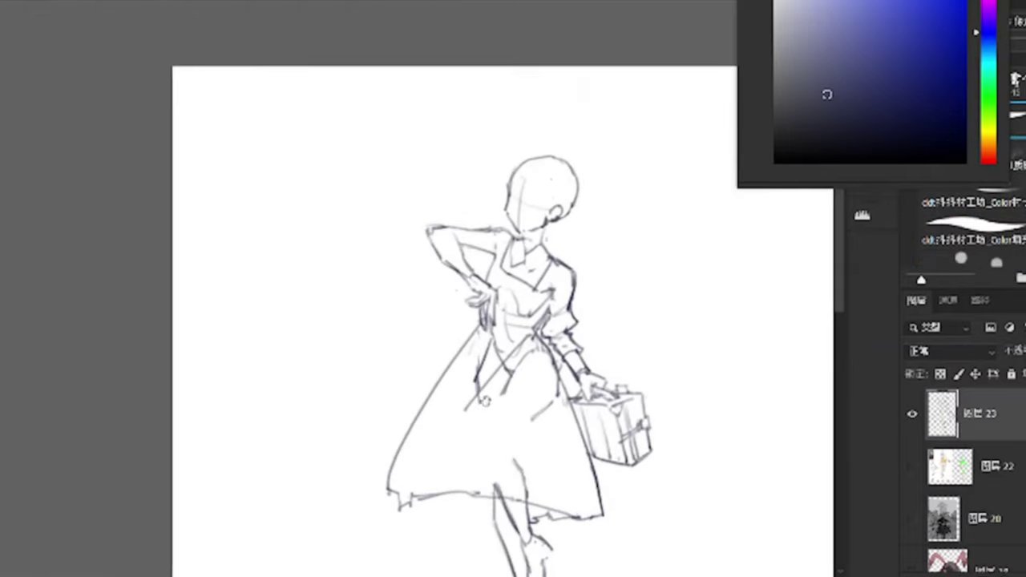
scroll(475, 340, up, 1)
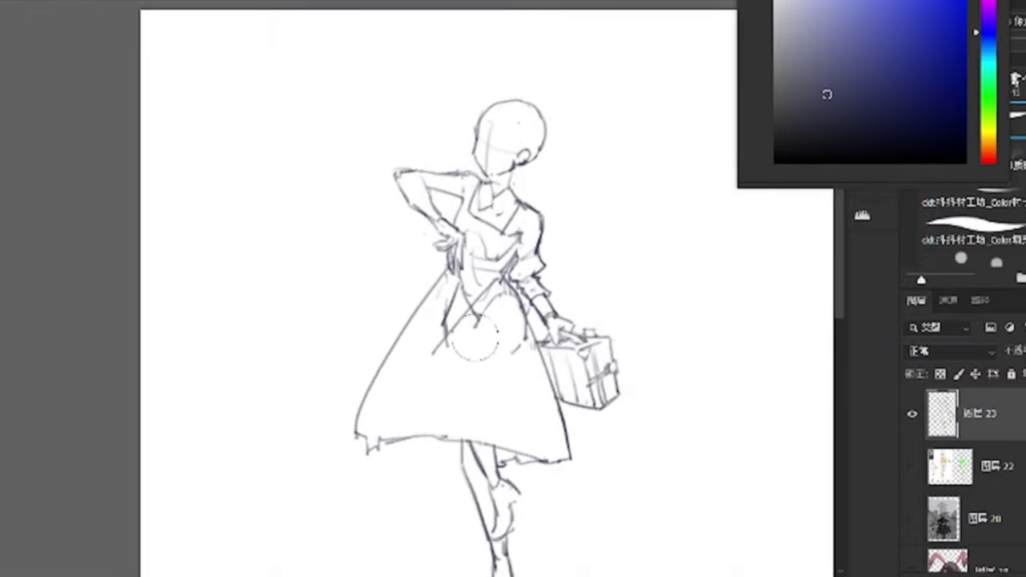
mouse_move(475, 340)
mouse_down()
mouse_move(481, 313)
mouse_move(513, 336)
mouse_move(486, 297)
mouse_move(416, 349)
mouse_up()
drag(461, 279, 415, 348)
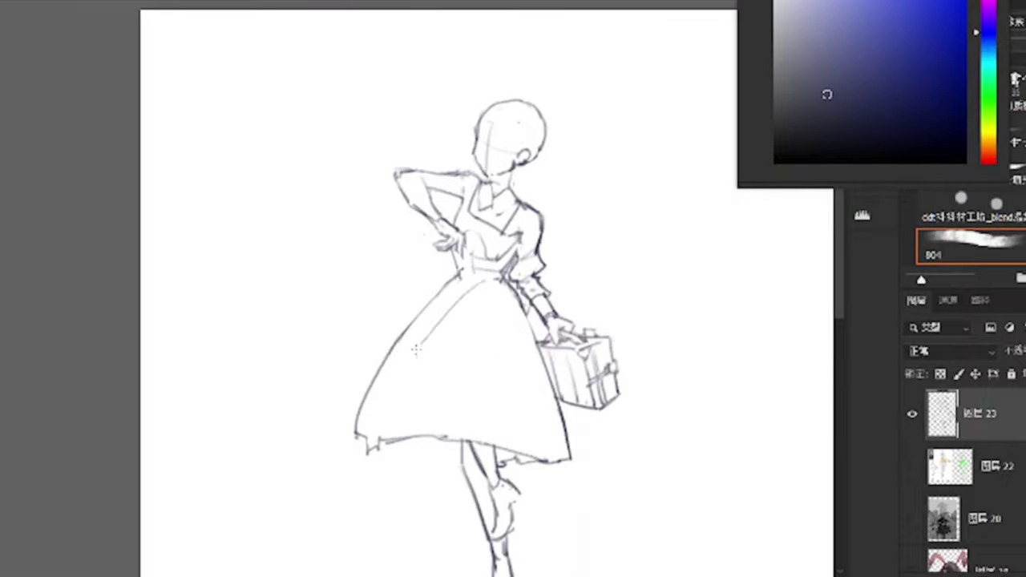
mouse_move(476, 284)
mouse_down()
mouse_move(513, 274)
mouse_move(491, 257)
mouse_up()
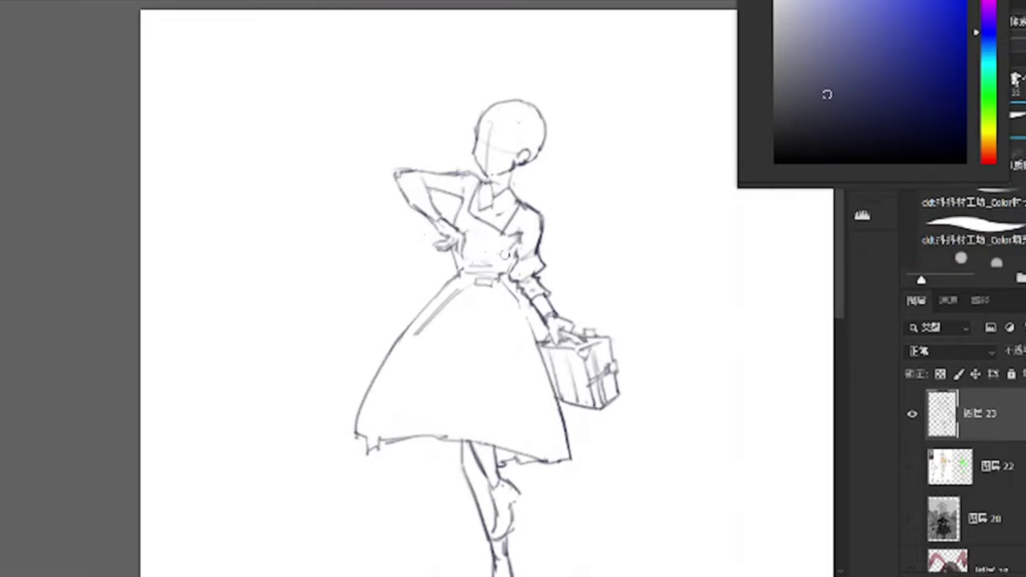
Erase the inner lines of the bent arm and draw its loose sleeve and forearm cuff.
mouse_move(433, 189)
mouse_down()
mouse_move(463, 213)
mouse_move(454, 231)
mouse_up()
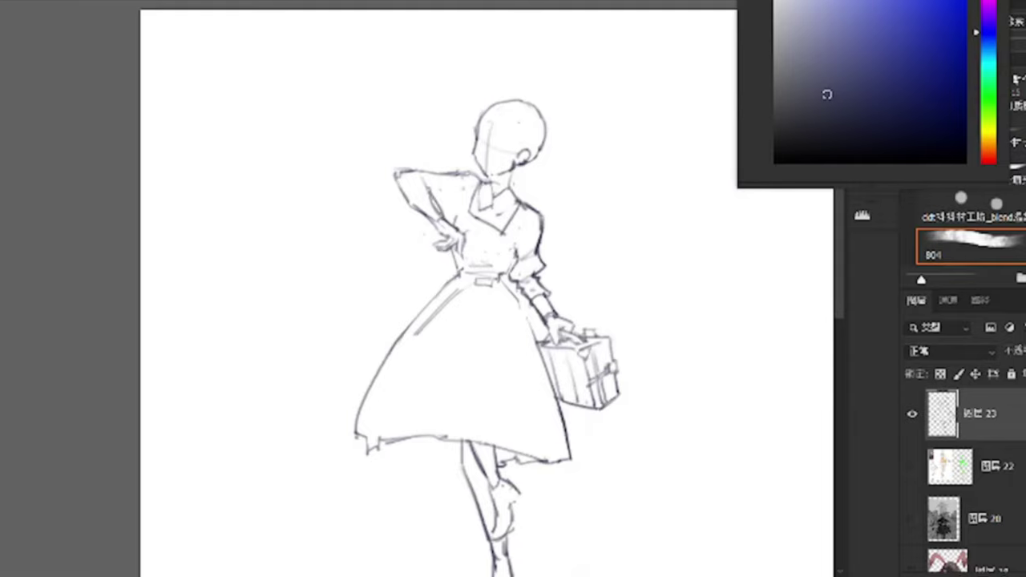
drag(412, 202, 442, 232)
key(ctrl+z)
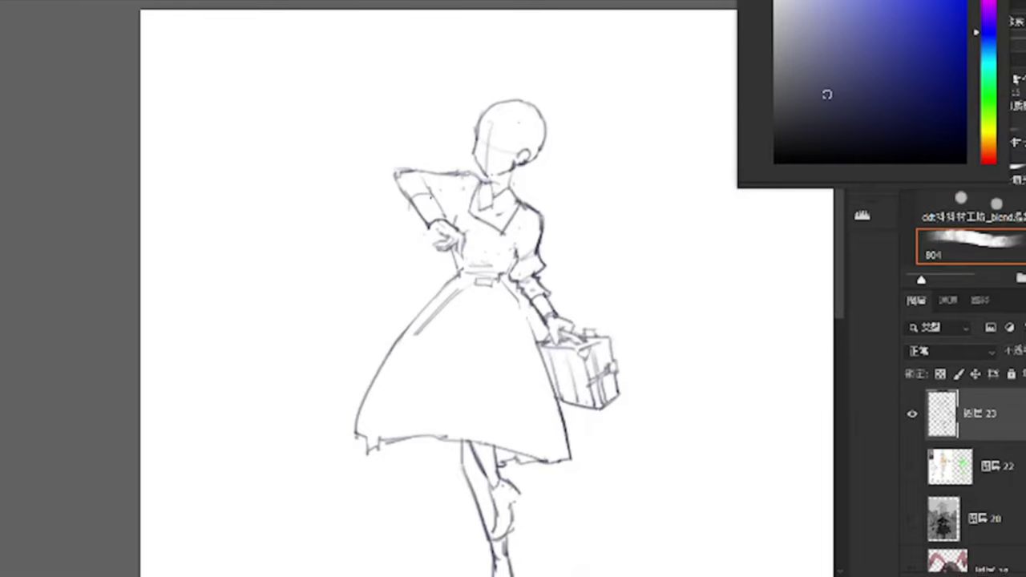
drag(415, 171, 481, 175)
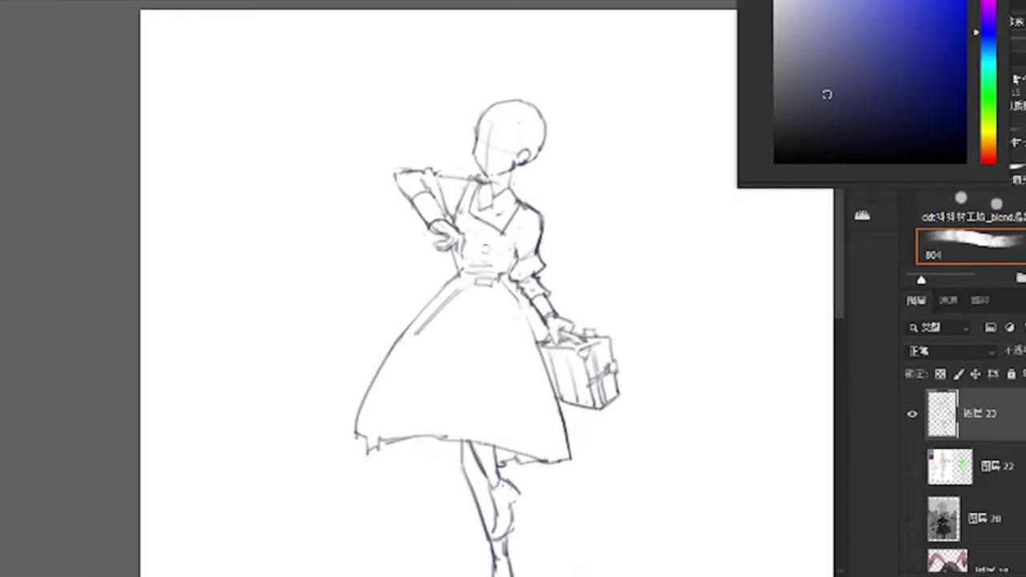
Add a line across the bodice, a glove edge on the lowered wrist and a stocking edge on the standing calf.
scroll(473, 256, down, 2)
scroll(473, 256, up, 4)
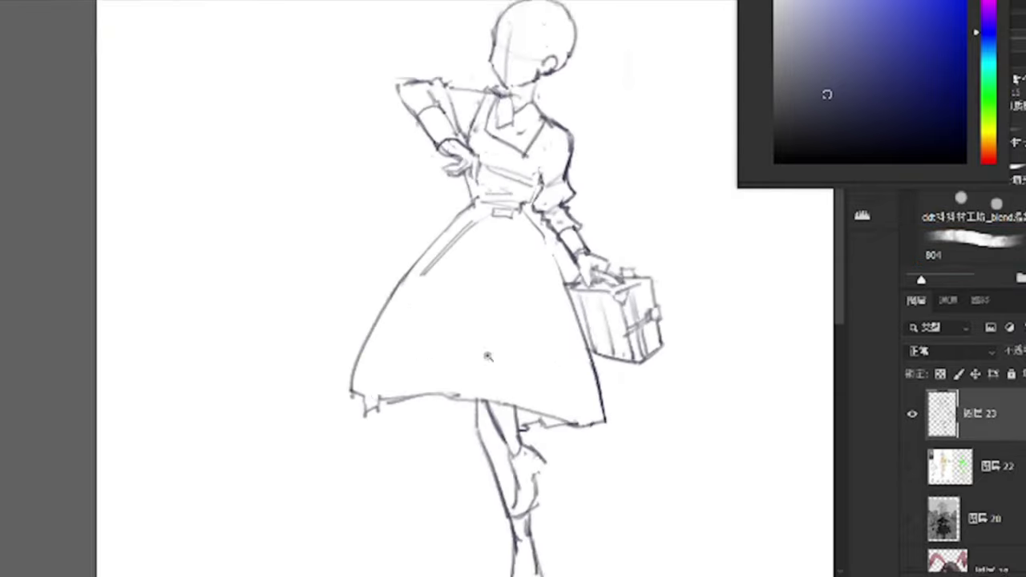
scroll(448, 289, down, 2)
scroll(449, 288, up, 2)
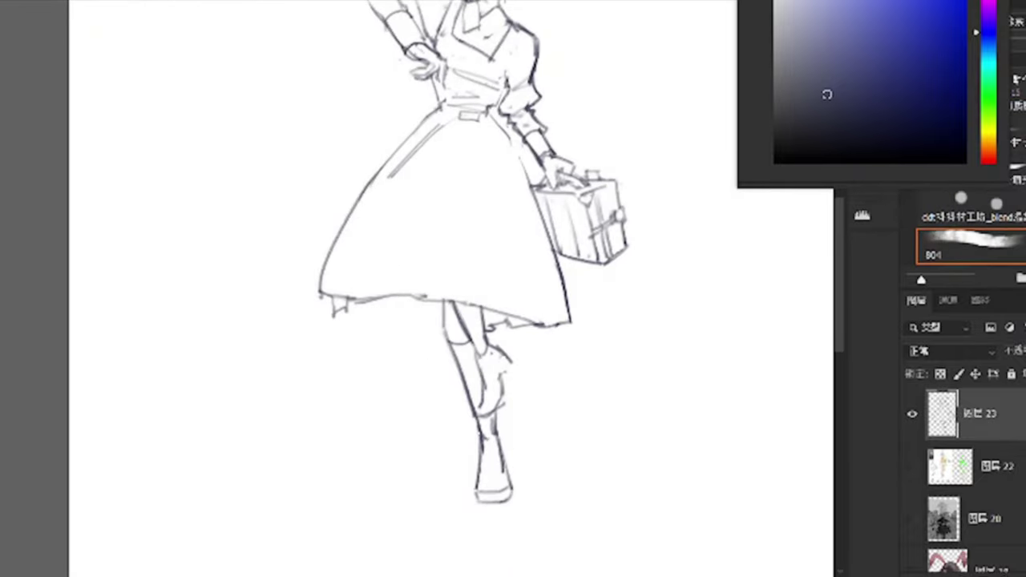
Redraw the standing foot's boot with a narrower shape and a rounded sole, and define the raised shoe's heel.
mouse_move(503, 437)
mouse_down()
mouse_move(499, 481)
mouse_move(480, 503)
mouse_move(505, 500)
mouse_up()
key(ctrl+z)
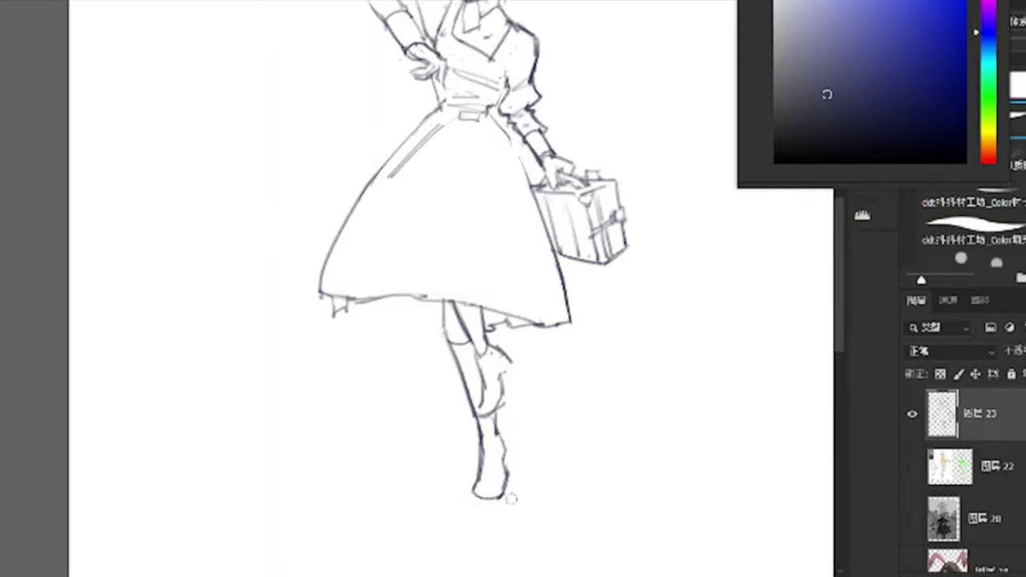
mouse_move(504, 434)
mouse_down()
mouse_move(508, 471)
mouse_move(474, 504)
mouse_up()
scroll(448, 288, down, 2)
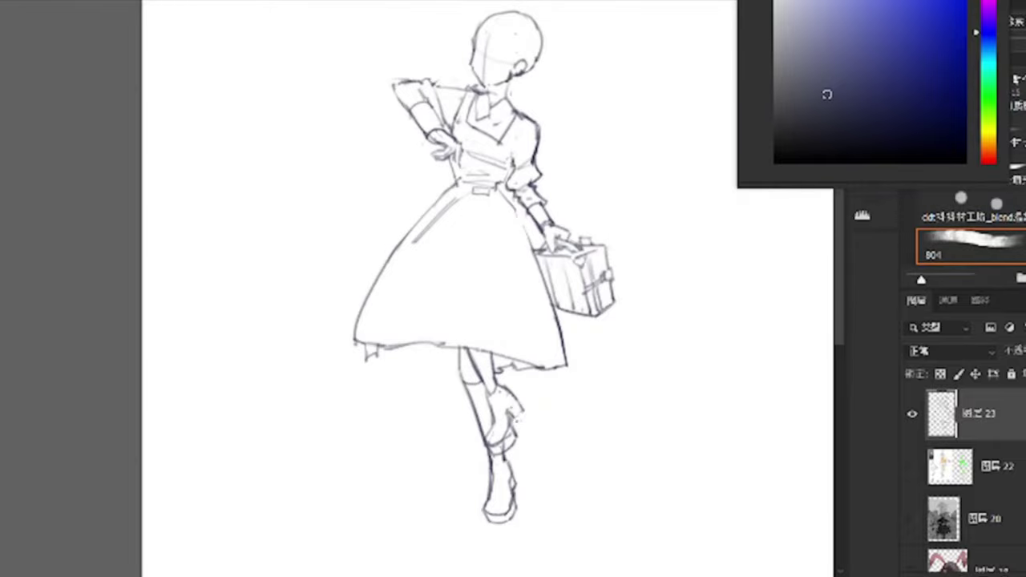
scroll(497, 413, up, 3)
scroll(472, 393, up, 1)
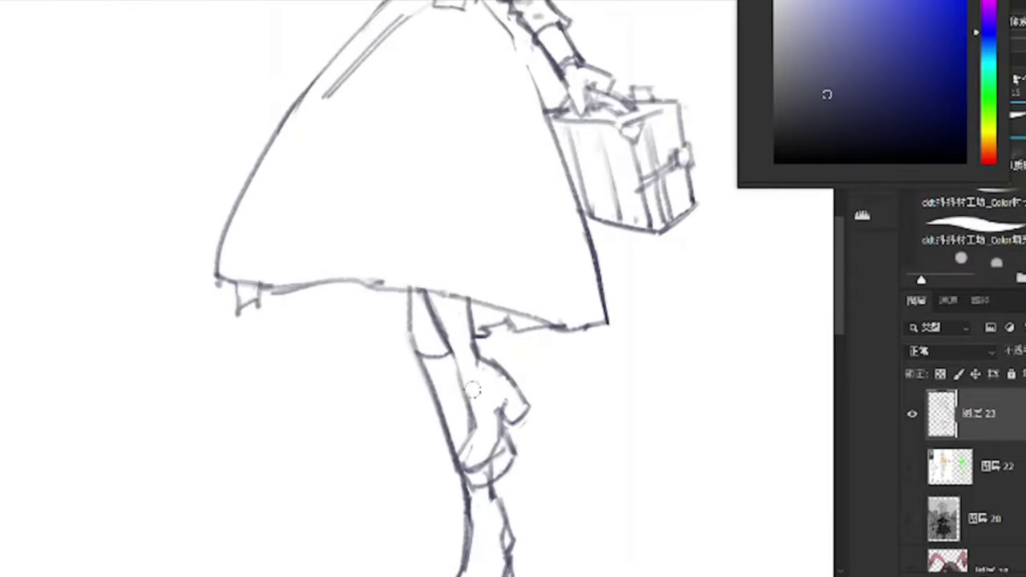
Draw both eyes with straight, stern eyebrows, add the nose and mouth, and erase the vertical facial guideline.
scroll(472, 390, down, 3)
scroll(413, 200, up, 4)
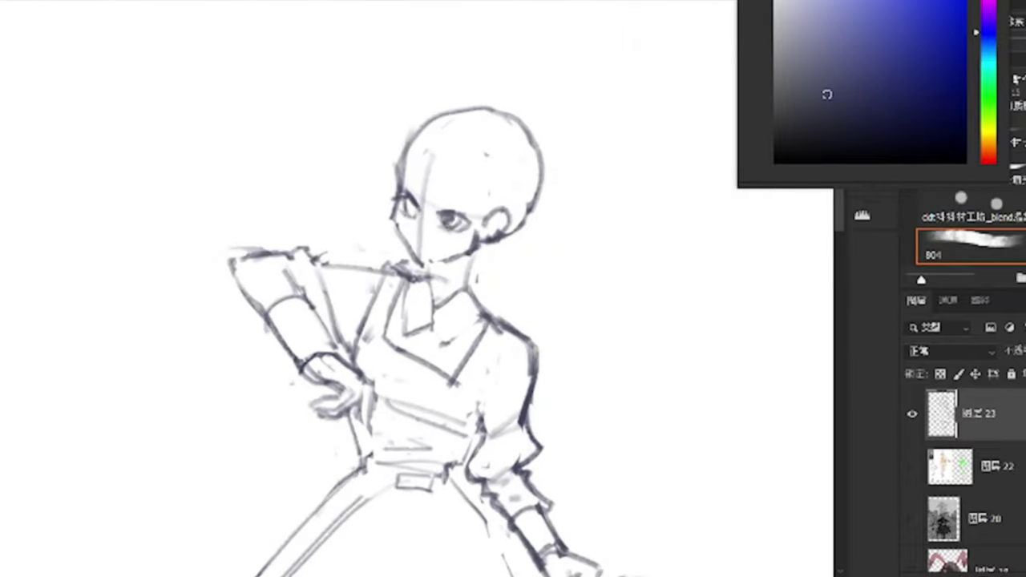
key(e)
mouse_move(433, 207)
mouse_down()
mouse_move(471, 205)
mouse_move(423, 258)
mouse_move(402, 239)
mouse_up()
key(b)
key(e)
key(e)
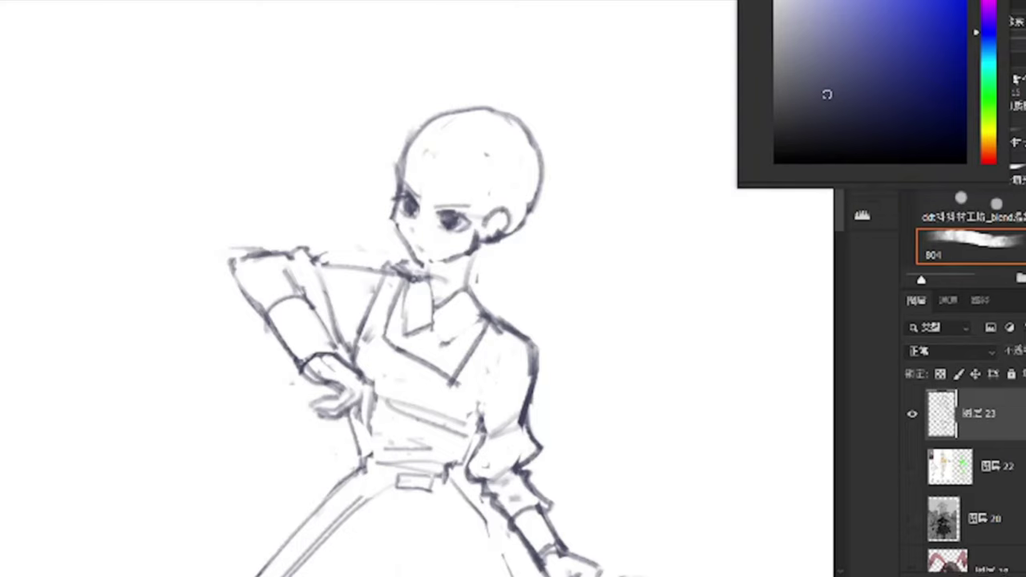
Redraw the far cheek and jaw contour down to the chin and clean up the outline beside the far eye.
scroll(391, 181, up, 3)
key(b)
key(e)
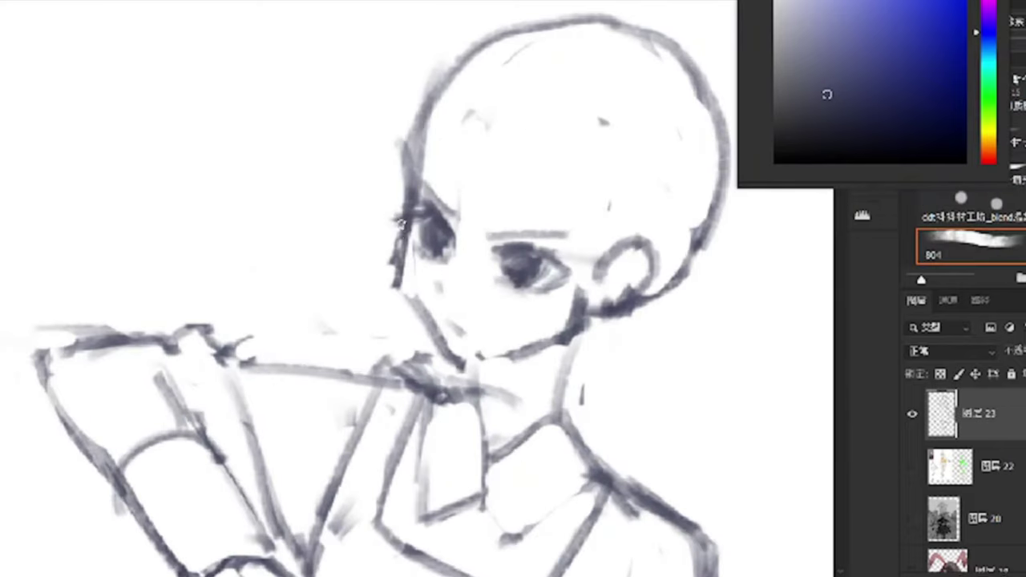
mouse_move(410, 288)
mouse_down()
mouse_move(458, 364)
mouse_move(500, 351)
mouse_up()
key(e)
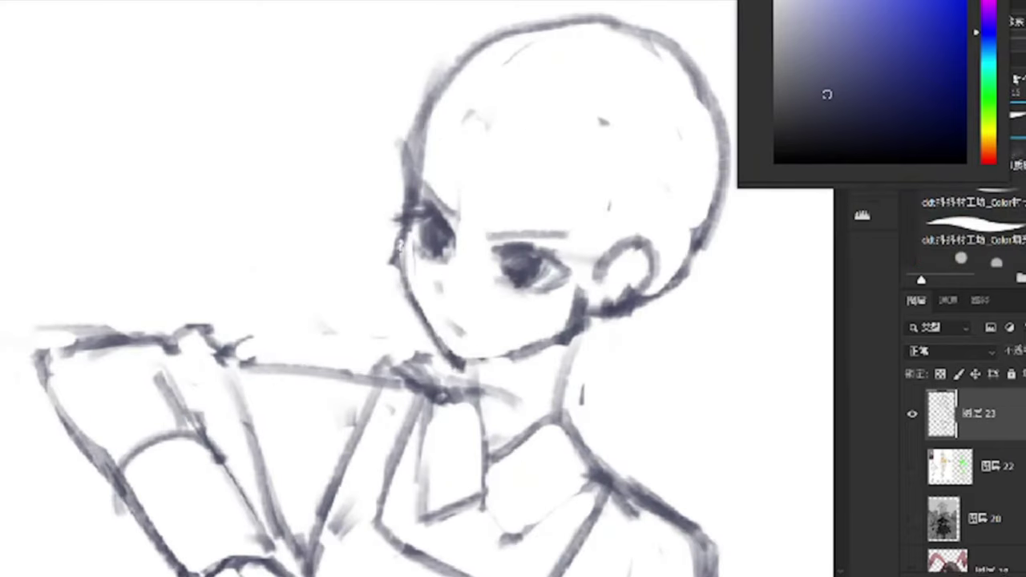
drag(399, 220, 400, 269)
mouse_move(407, 240)
mouse_down()
mouse_move(405, 165)
mouse_move(424, 120)
mouse_up()
scroll(405, 165, down, 5)
scroll(405, 164, up, 2)
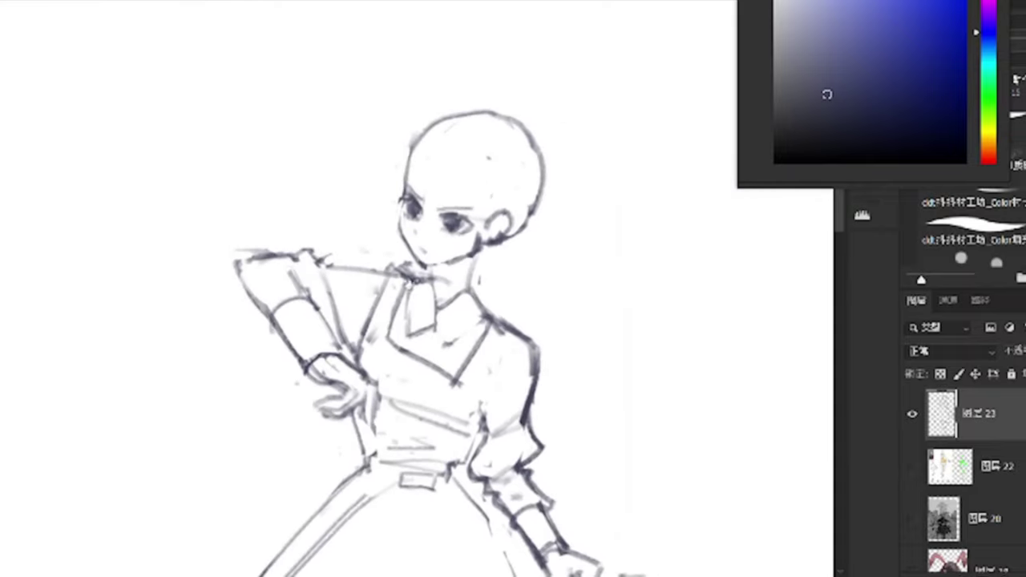
Draw straight bangs over the forehead and reinforce the outline along the back of the head.
key(b)
scroll(481, 216, down, 3)
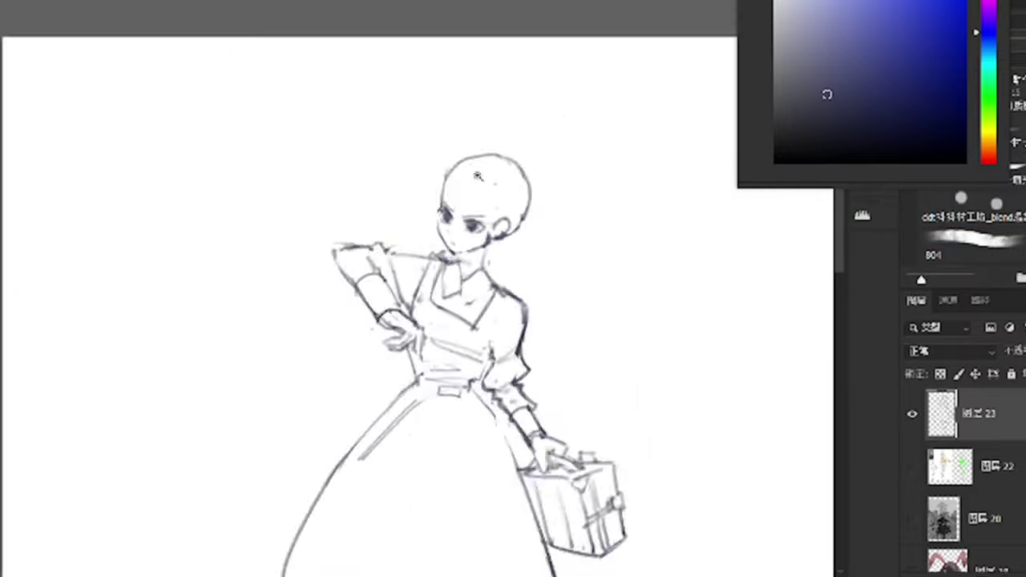
scroll(481, 217, up, 3)
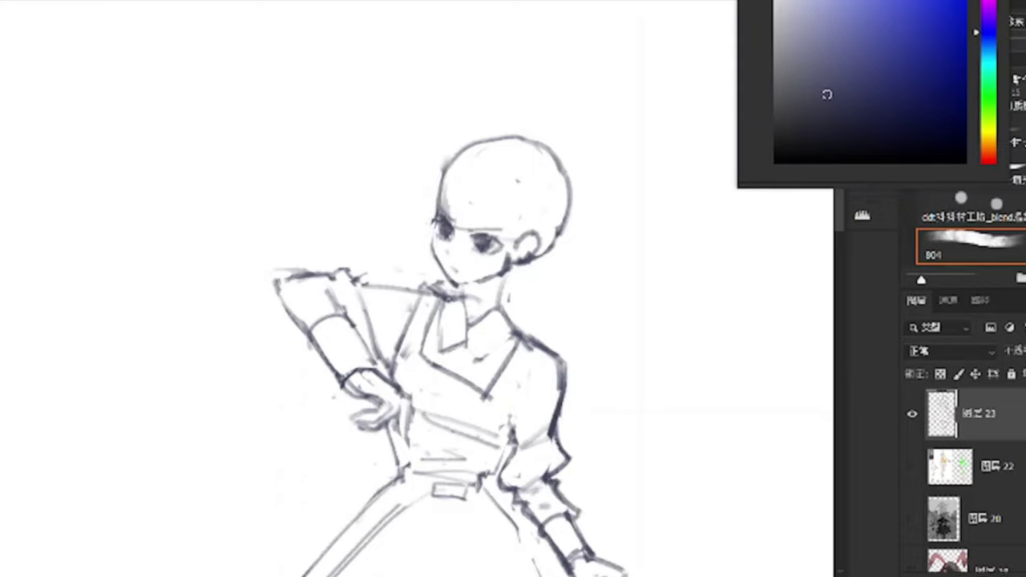
key(e)
key(b)
drag(479, 184, 476, 232)
drag(493, 186, 500, 246)
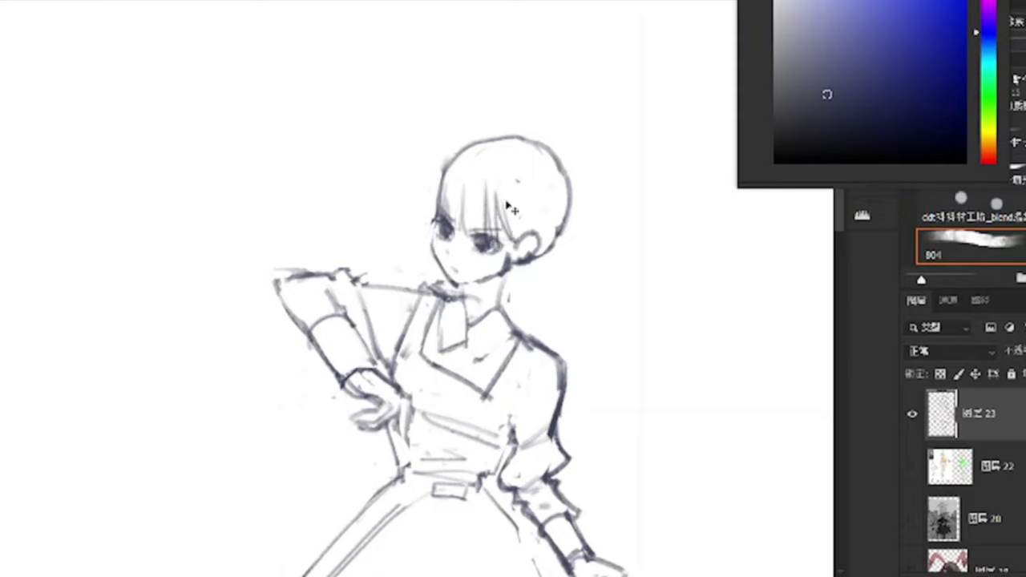
drag(567, 156, 545, 261)
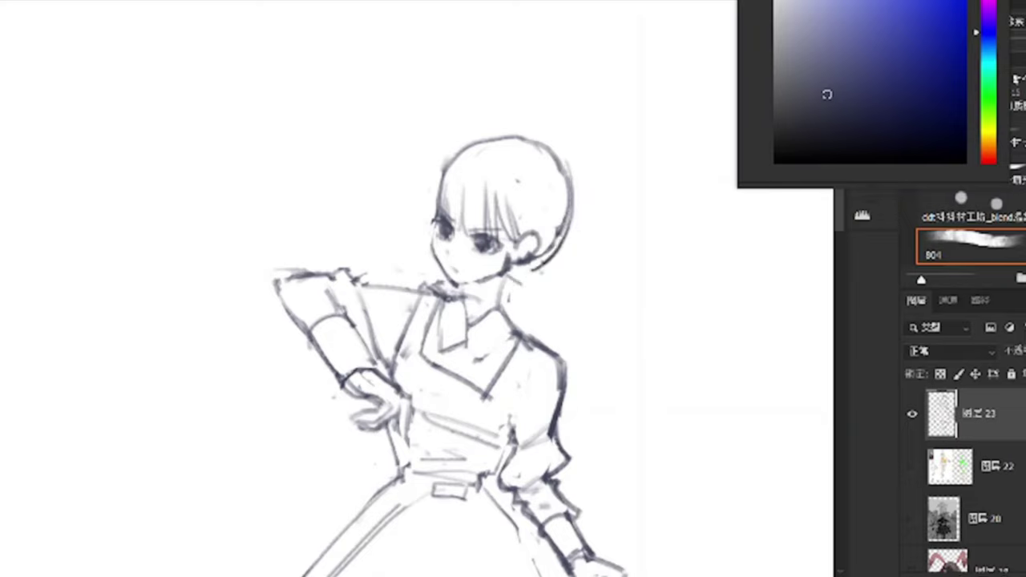
Draw a zigzag braid from the nape out past the shoulder, ending in a pointed, leaf-shaped tuft.
key(e)
mouse_move(525, 318)
mouse_down()
mouse_move(553, 346)
mouse_move(542, 327)
mouse_up()
key(b)
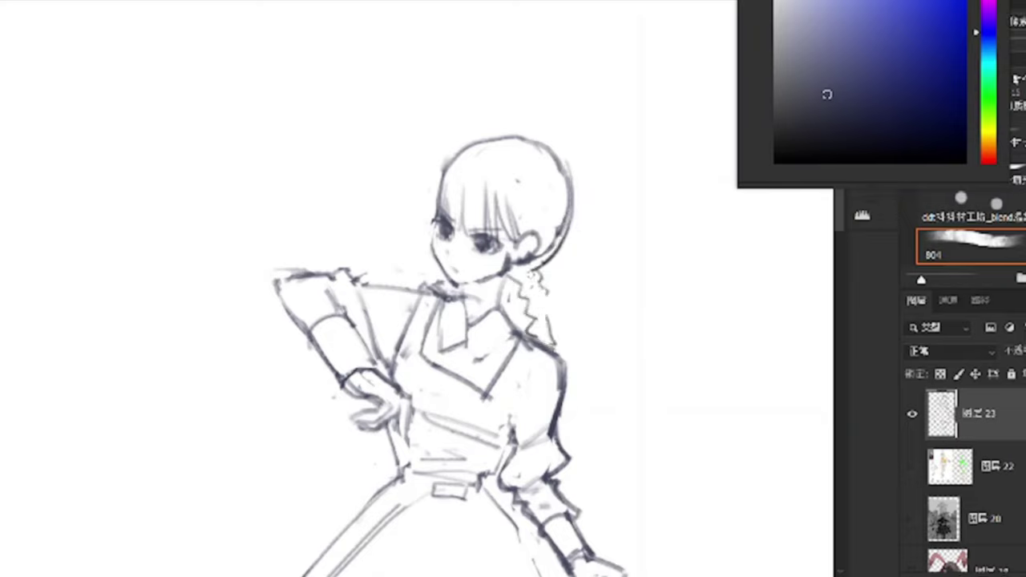
scroll(652, 367, down, 3)
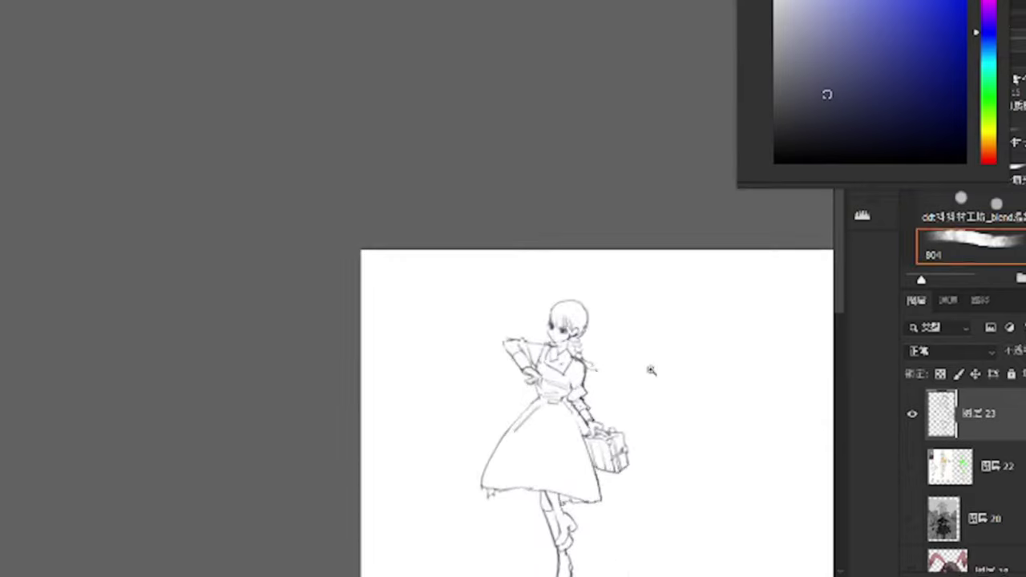
scroll(607, 406, up, 3)
key(e)
mouse_move(560, 352)
mouse_down()
mouse_move(566, 330)
mouse_move(631, 393)
mouse_up()
key(b)
mouse_move(534, 302)
mouse_down()
mouse_move(577, 349)
mouse_move(631, 381)
mouse_move(641, 448)
mouse_move(633, 446)
mouse_up()
key(e)
key(e)
key(b)
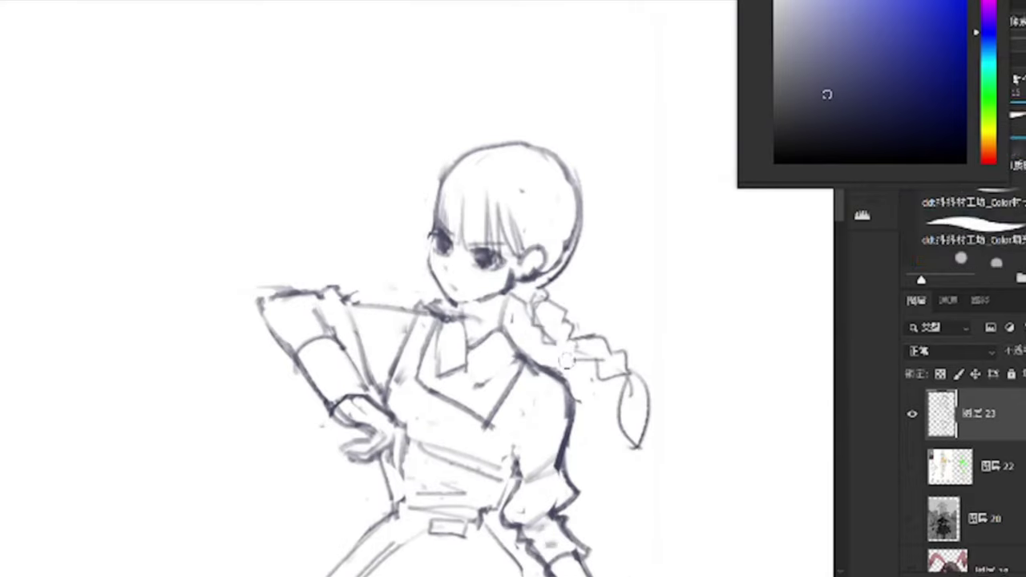
Refine the braid by erasing overlapping lines and redrawing its angular segments along the lower edge.
key(e)
mouse_move(571, 340)
mouse_down()
mouse_move(592, 362)
mouse_move(624, 363)
mouse_move(546, 348)
mouse_up()
key(b)
key(e)
key(b)
key(e)
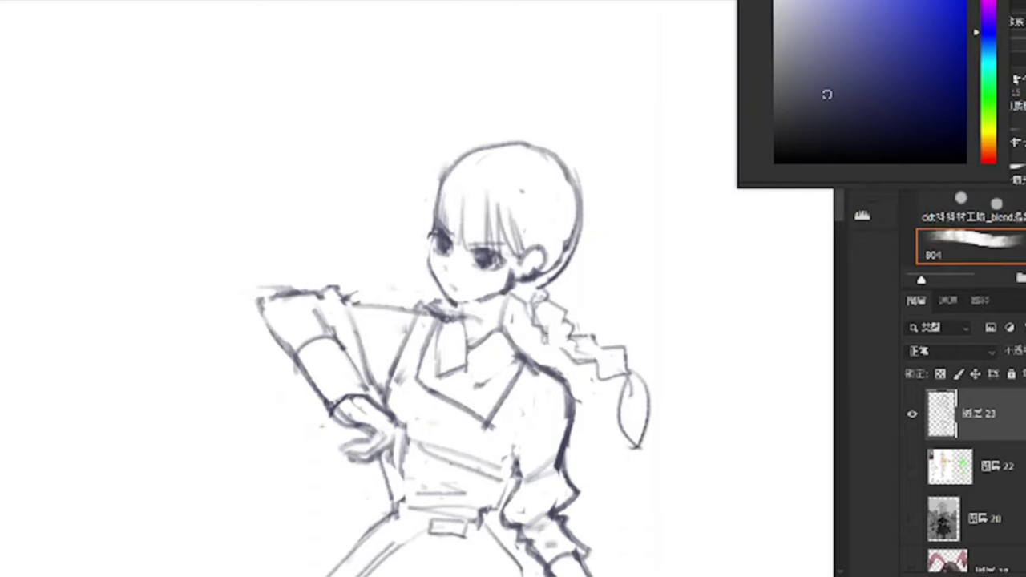
key(e)
key(b)
scroll(633, 448, up, 1)
drag(614, 375, 625, 360)
Erase the ear, draw long side hair strands in its place and clean up the back of the head.
key(e)
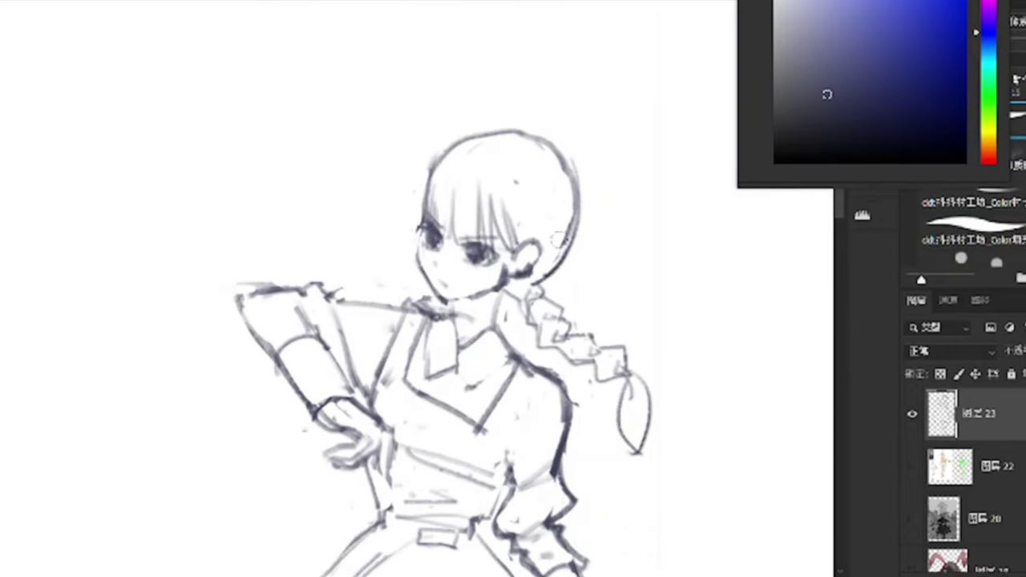
drag(521, 233, 561, 256)
key(b)
drag(503, 201, 518, 285)
key(e)
key(b)
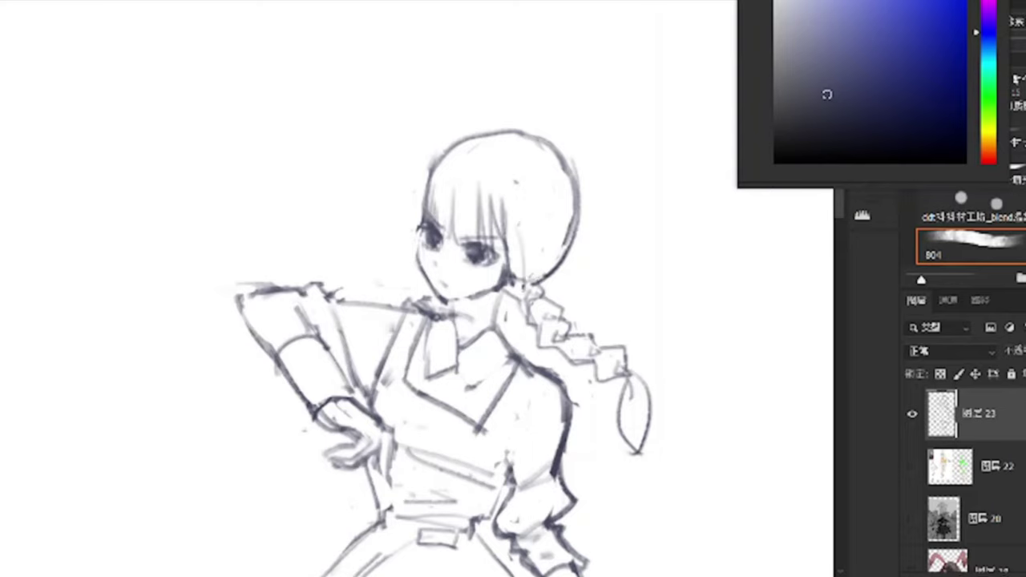
key(e)
drag(565, 173, 561, 265)
Redraw the hair outline higher over the skull, with a side lock at the far temple and strand lines on the crown.
key(b)
drag(433, 148, 418, 224)
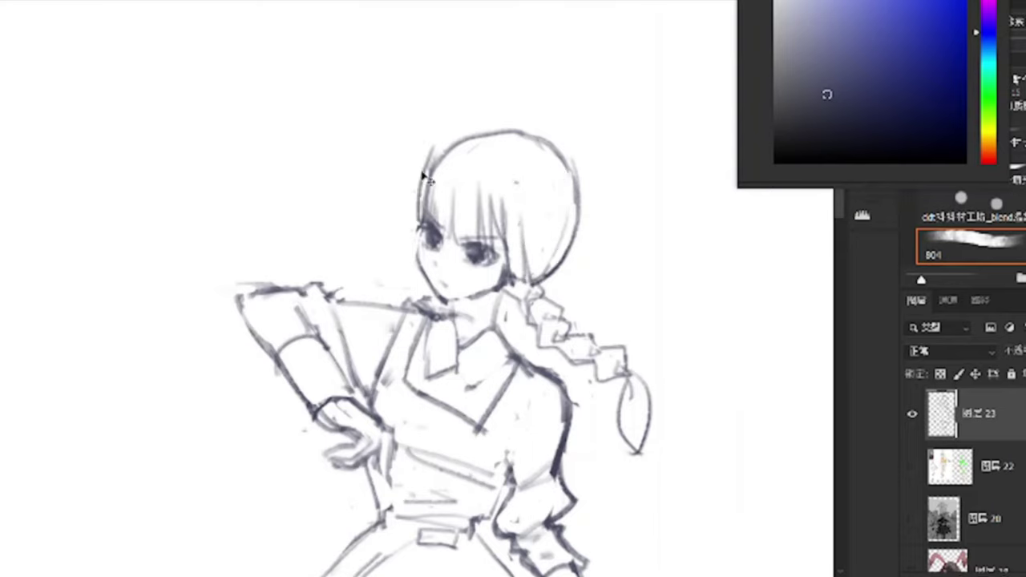
mouse_move(425, 178)
mouse_down()
mouse_move(411, 236)
mouse_move(529, 129)
mouse_up()
key(e)
key(b)
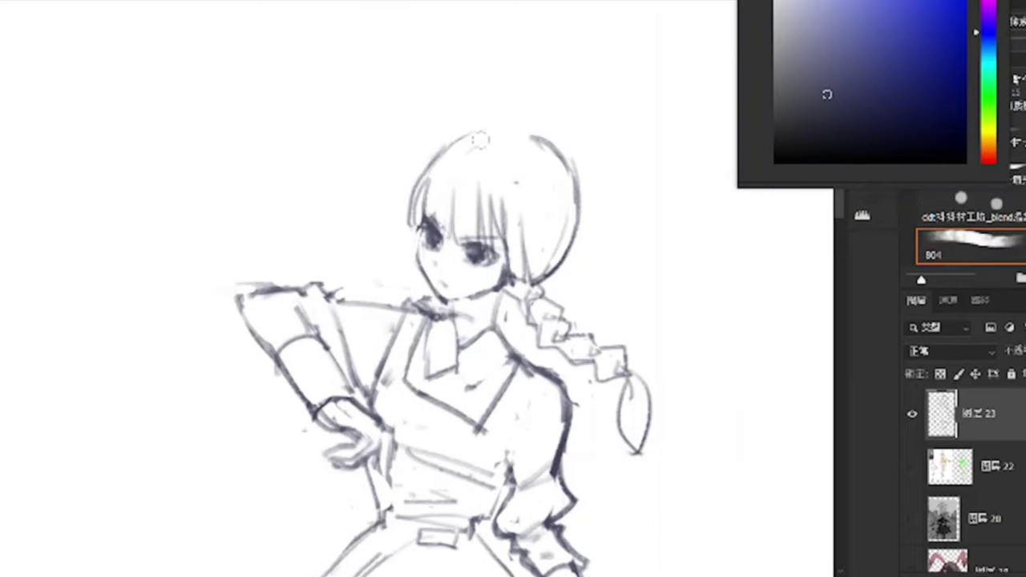
key(e)
key(b)
key(e)
mouse_move(420, 172)
mouse_down()
mouse_move(497, 125)
mouse_move(580, 184)
mouse_up()
key(b)
key(e)
key(b)
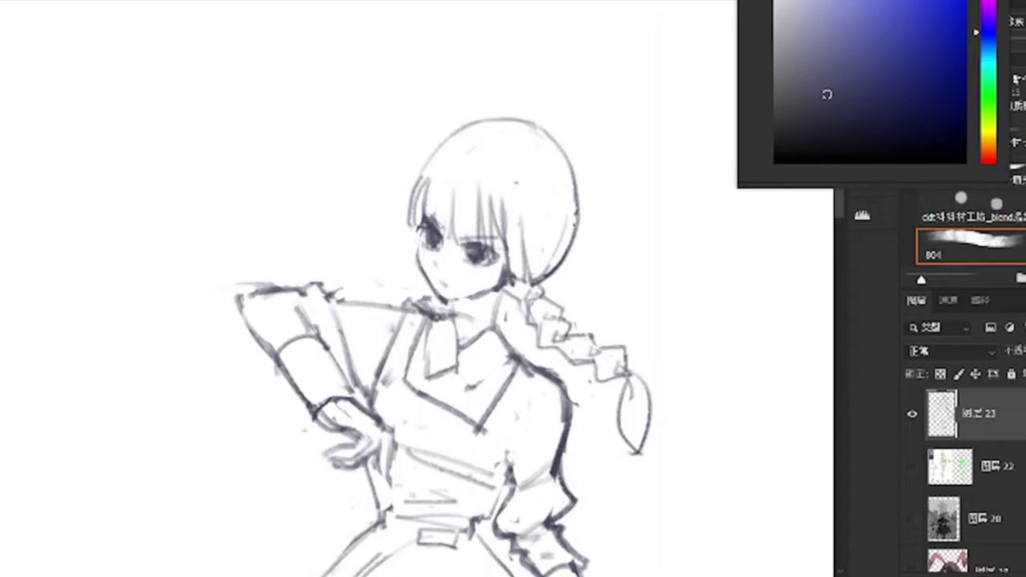
key(ctrl+minus)
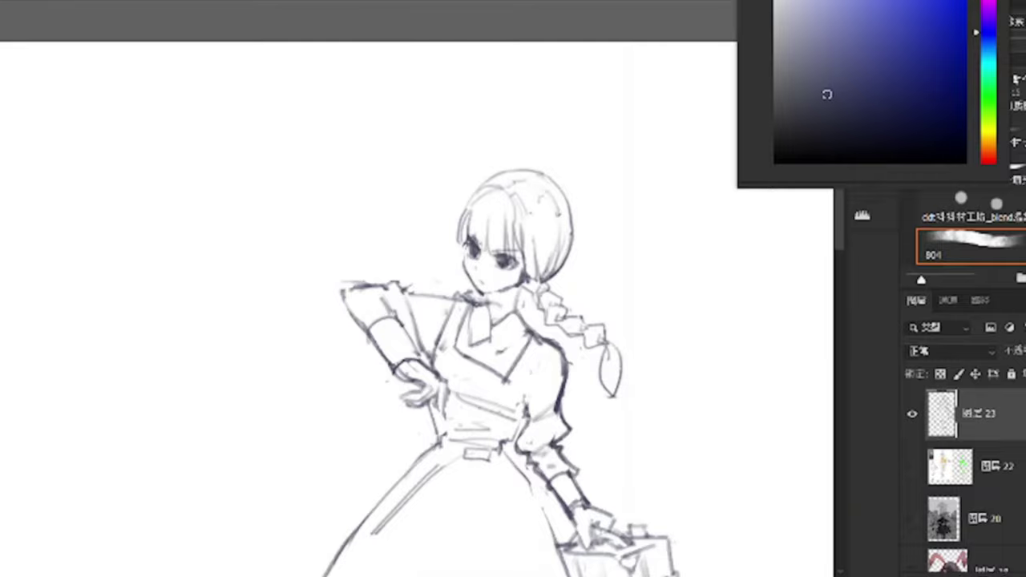
key(ctrl+minus)
Create a new layer below the line art and choose a blue-violet painting colour.
key(ctrl+plus)
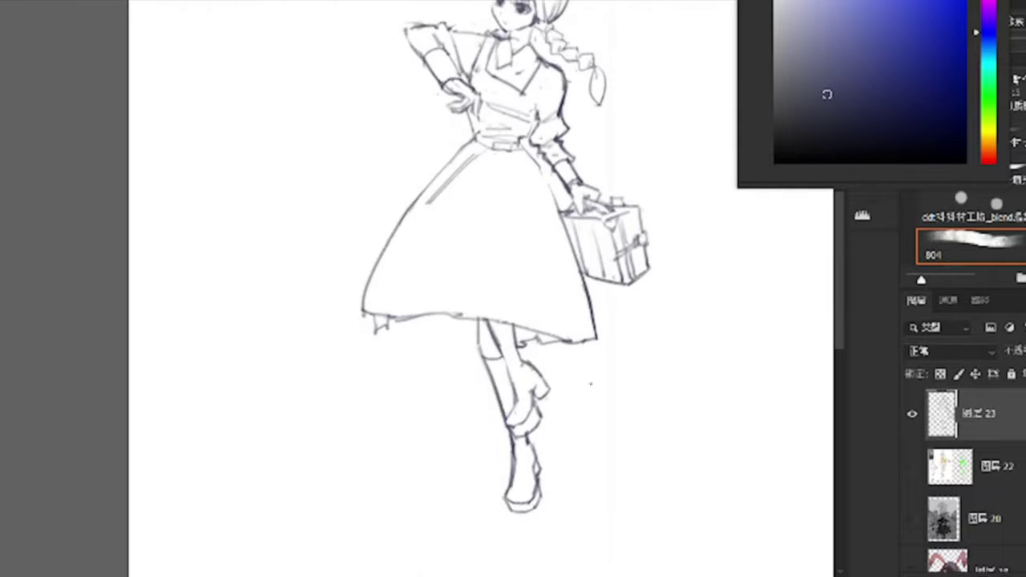
key(ctrl+plus)
key(ctrl+minus)
key(ctrl+minus)
key(ctrl+plus)
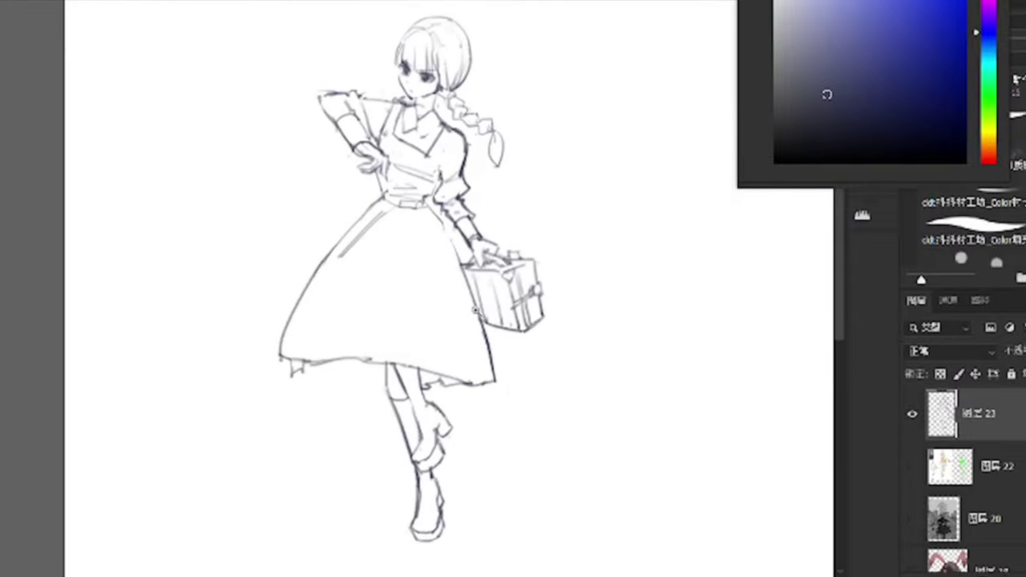
key(ctrl+shift+alt+n)
click(970, 241)
click(988, 138)
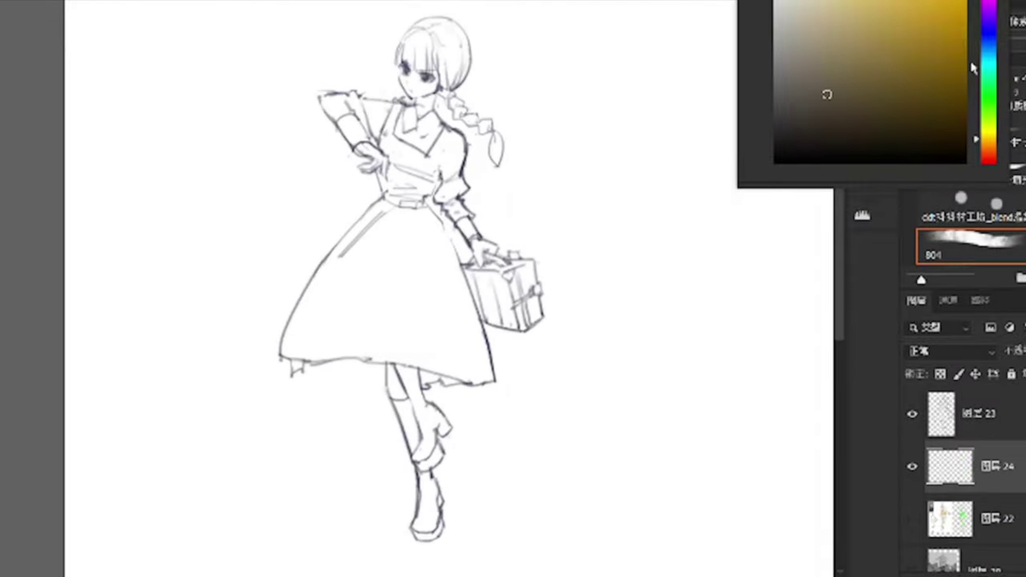
click(988, 30)
Fill the hair, bangs and entire braid with flat blue-violet beneath the line art.
mouse_move(437, 32)
mouse_down()
mouse_move(402, 59)
mouse_move(372, 188)
mouse_up()
key(ctrl+plus)
key(ctrl+plus)
drag(401, 80, 425, 208)
drag(440, 72, 489, 240)
mouse_move(529, 128)
mouse_down()
mouse_move(431, 58)
mouse_move(497, 173)
mouse_up()
drag(529, 72, 368, 144)
drag(361, 104, 377, 188)
mouse_move(465, 233)
mouse_down()
mouse_move(525, 320)
mouse_move(581, 341)
mouse_move(605, 364)
mouse_move(621, 436)
mouse_up()
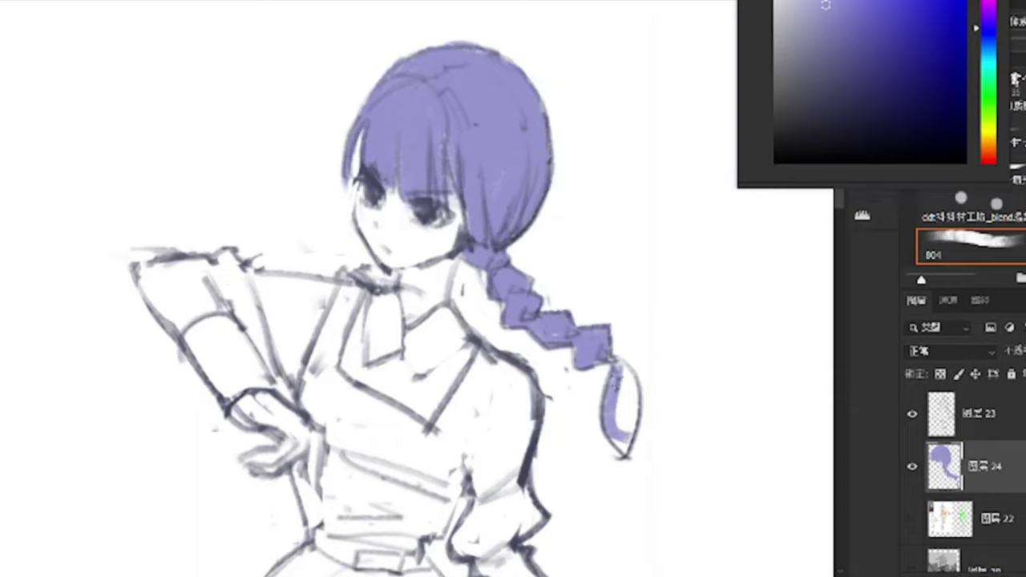
drag(613, 373, 629, 441)
scroll(633, 433, down, 1)
Name the hair colour layer "hair" and a new layer beneath it "skin".
key(alt+bracketleft)
double_click(984, 465)
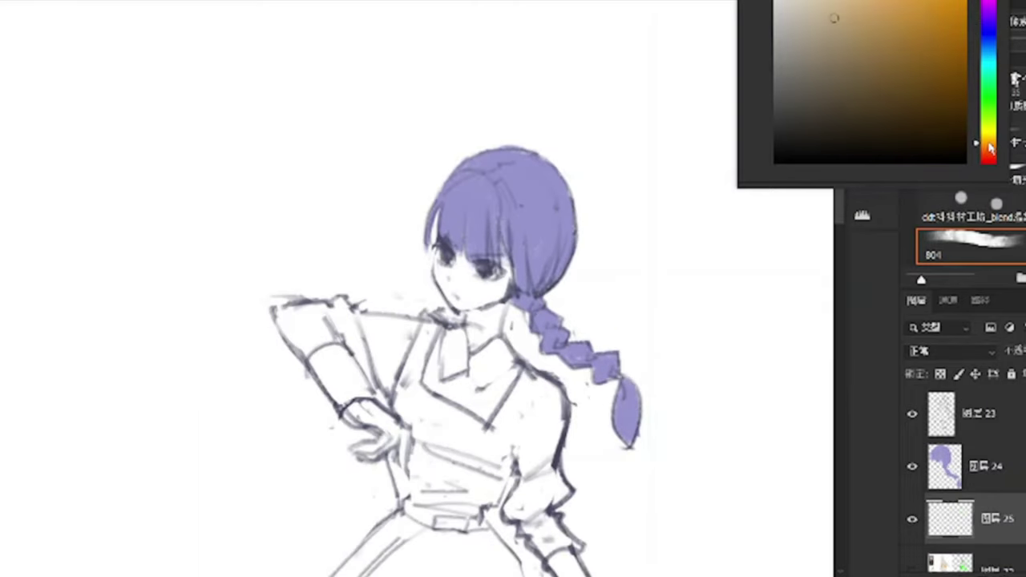
text(hair)
key(Tab)
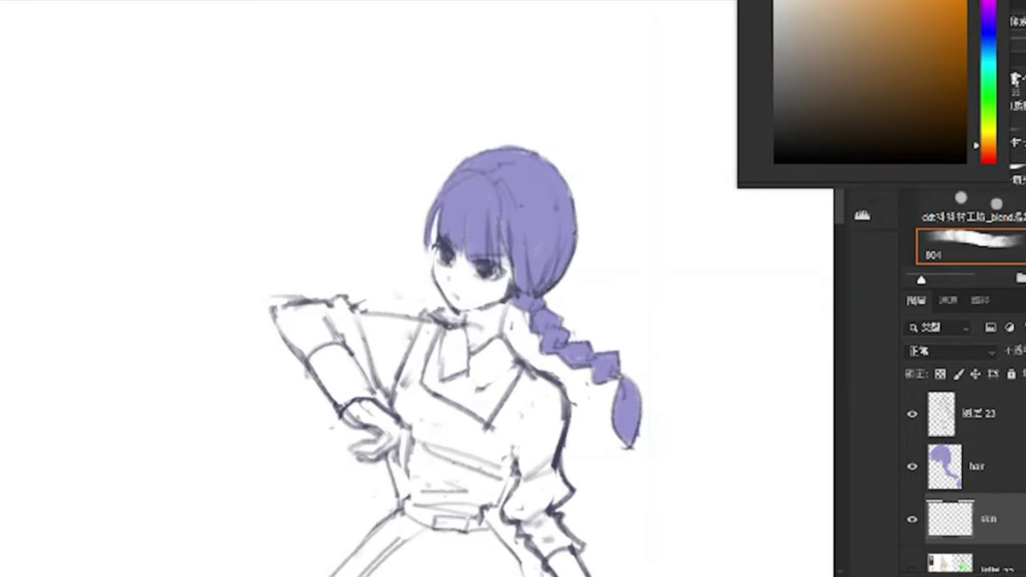
Paint the face, neck and hand of the bent arm in a pale skin tone, erasing the stray bow line across the neck.
mouse_move(442, 250)
mouse_down()
mouse_move(453, 294)
mouse_move(507, 310)
mouse_up()
mouse_move(461, 228)
mouse_down()
mouse_move(457, 255)
mouse_move(501, 301)
mouse_up()
mouse_move(440, 276)
mouse_down()
mouse_move(497, 296)
mouse_move(505, 341)
mouse_up()
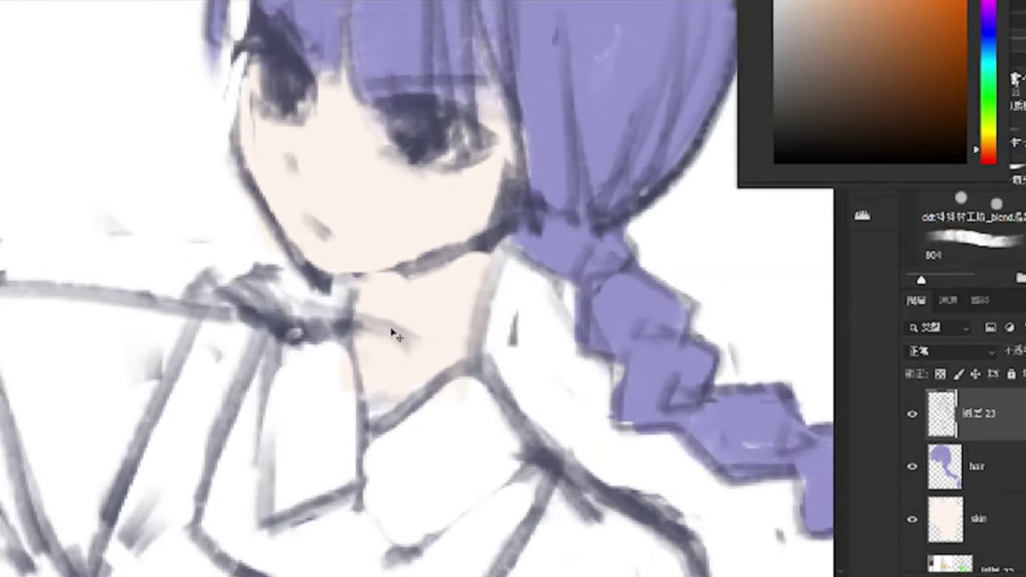
scroll(395, 335, down, 5)
key(alt+[)
key(alt+[)
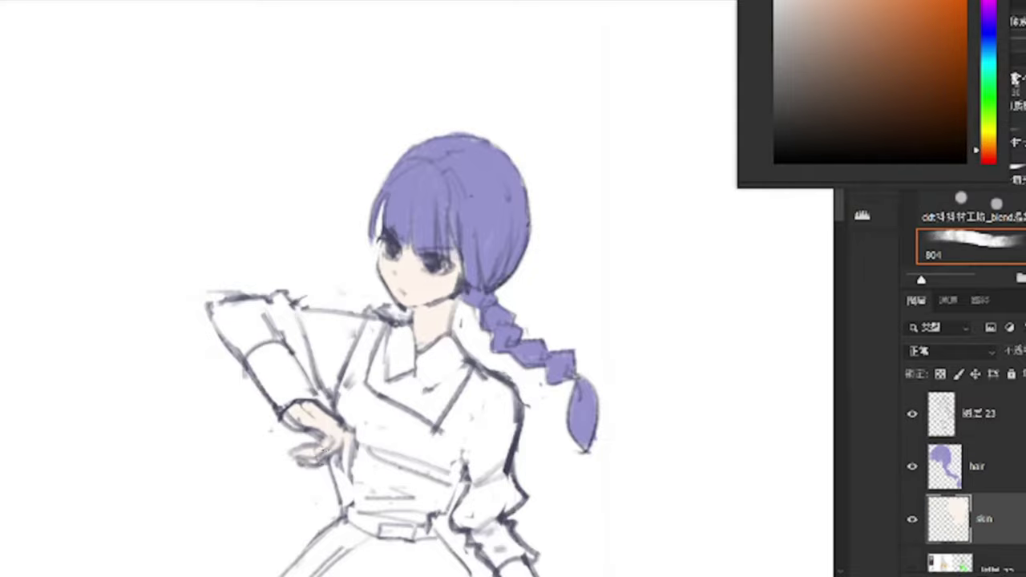
Clean up the line art around the hand at the waist and paint the suitcase-holding hand in the skin tone.
scroll(312, 425, down, 2)
key(alt+])
key(alt+])
scroll(305, 232, up, 5)
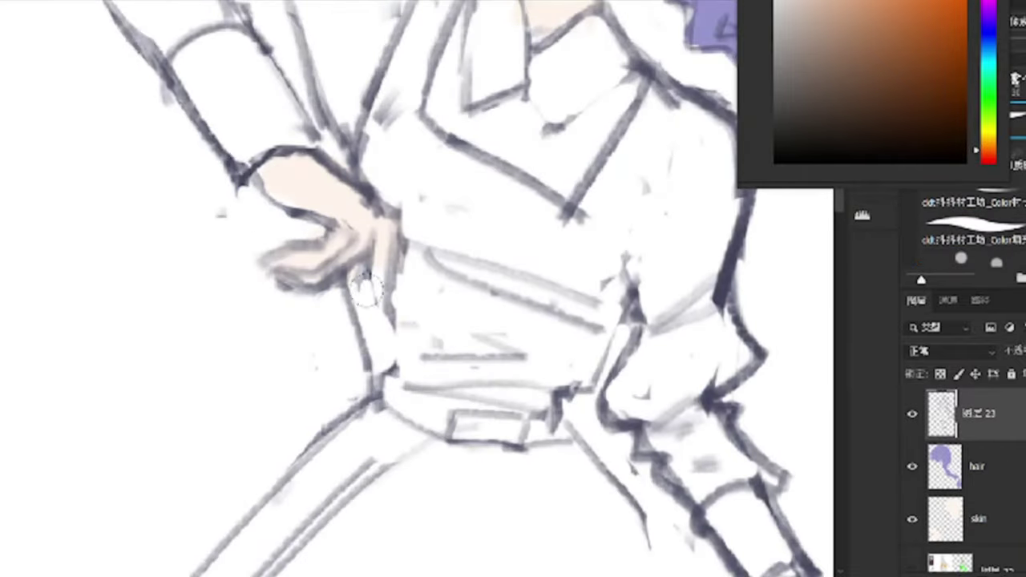
scroll(365, 288, down, 5)
key(alt+[)
key(alt+[)
key(period)
scroll(401, 229, up, 5)
scroll(538, 342, down, 4)
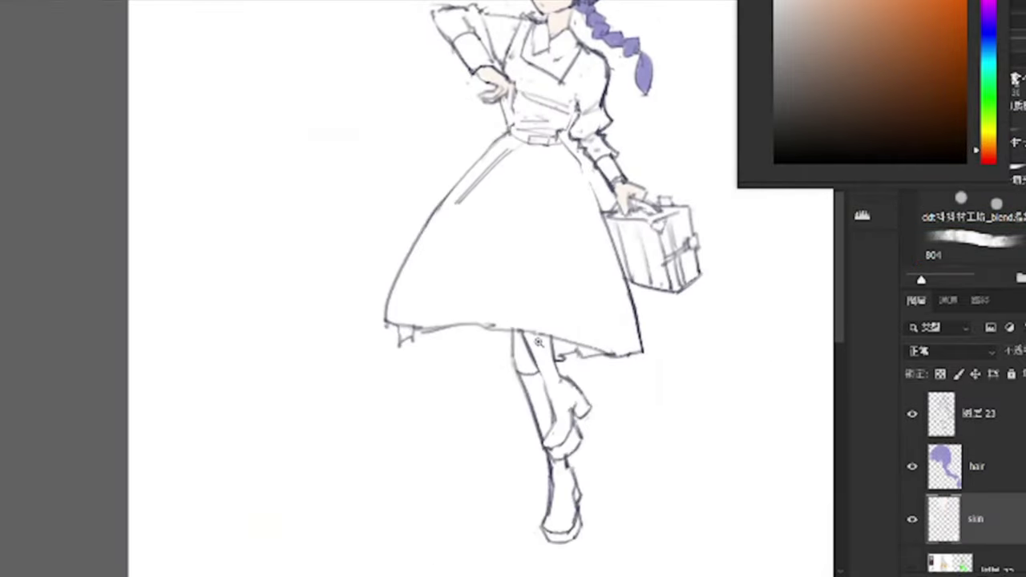
Paint the standing leg muted red between the skirt hem and the stocking edge.
key(period)
click(988, 161)
drag(517, 333, 531, 373)
scroll(523, 353, down, 4)
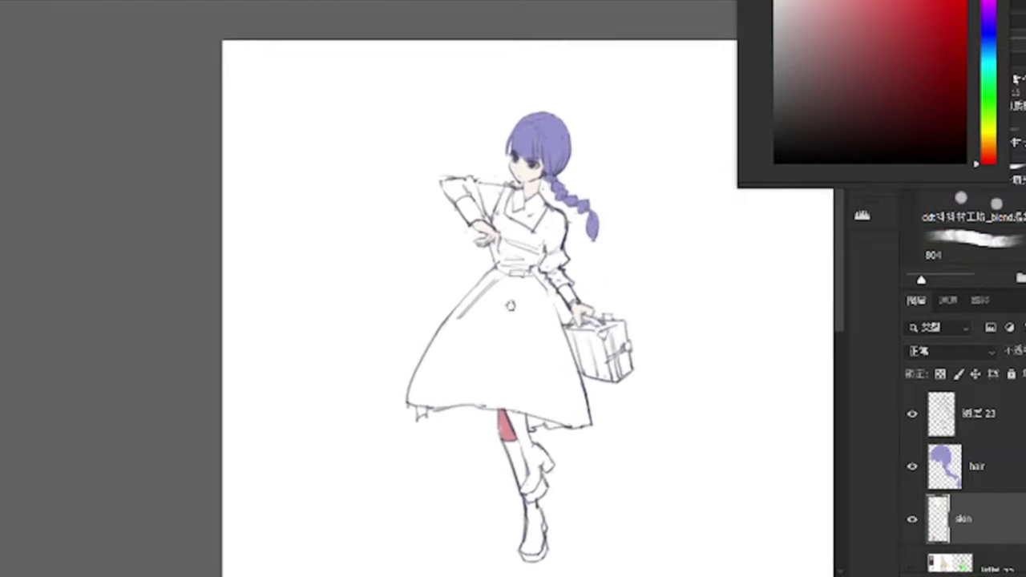
Paint the neck between chin and collar muted red and lock the skin layer's transparent pixels.
scroll(505, 200, up, 5)
mouse_move(522, 220)
mouse_down()
mouse_move(560, 261)
mouse_move(564, 287)
mouse_up()
scroll(525, 240, down, 4)
scroll(529, 241, up, 4)
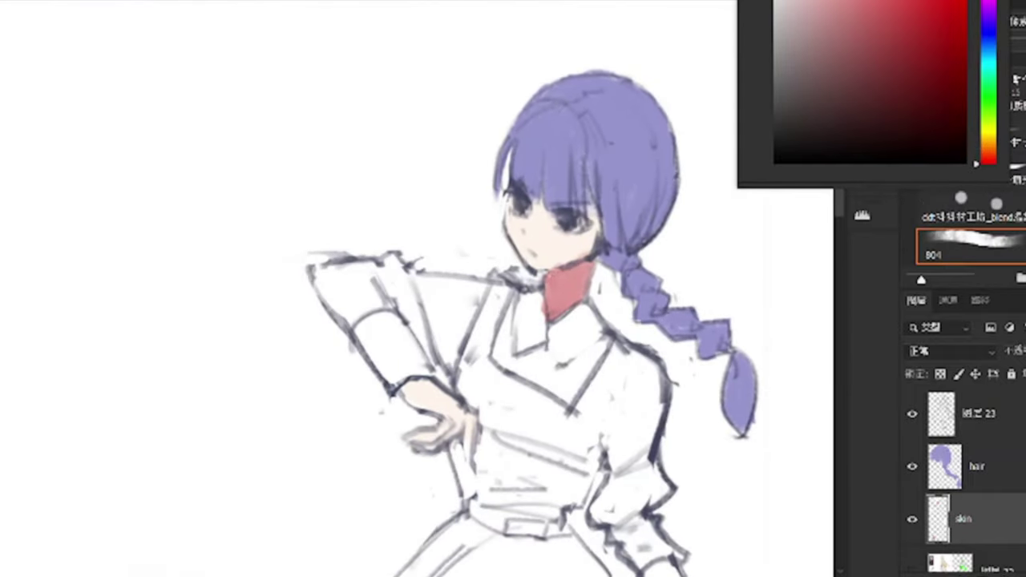
key(period)
key(period)
scroll(561, 321, down, 4)
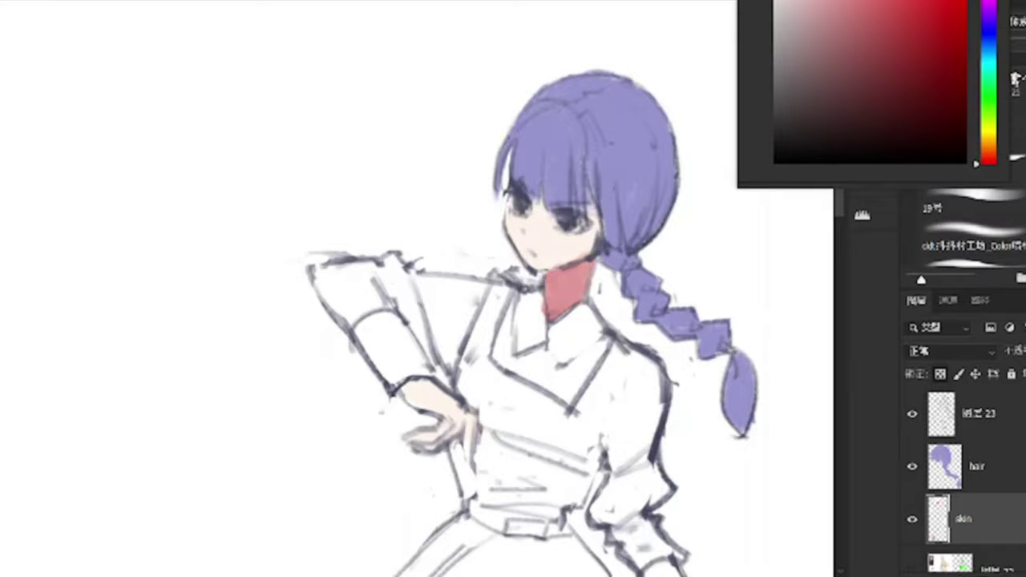
Shade the neck and the bare leg above the stocking with a soft airbrush for a gentle pink gradient.
scroll(565, 353, up, 4)
drag(566, 354, 599, 268)
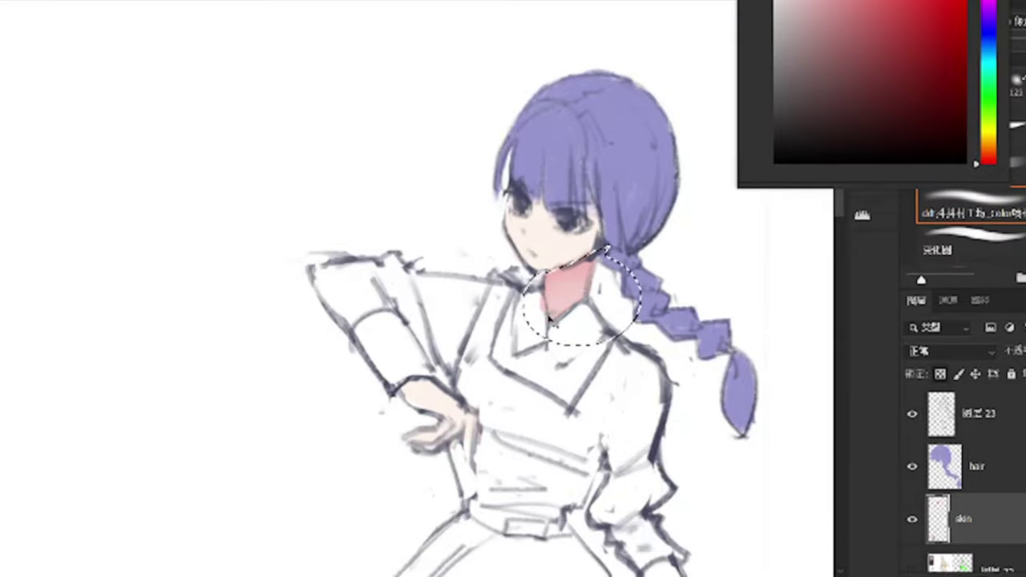
scroll(617, 332, down, 4)
scroll(596, 252, up, 3)
scroll(560, 400, down, 3)
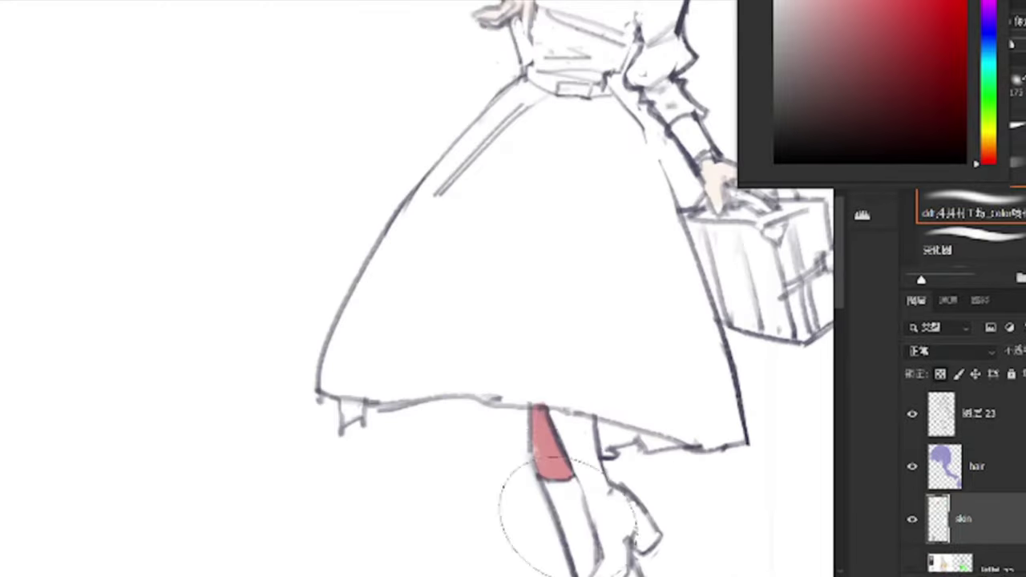
scroll(625, 496, down, 3)
scroll(625, 497, up, 1)
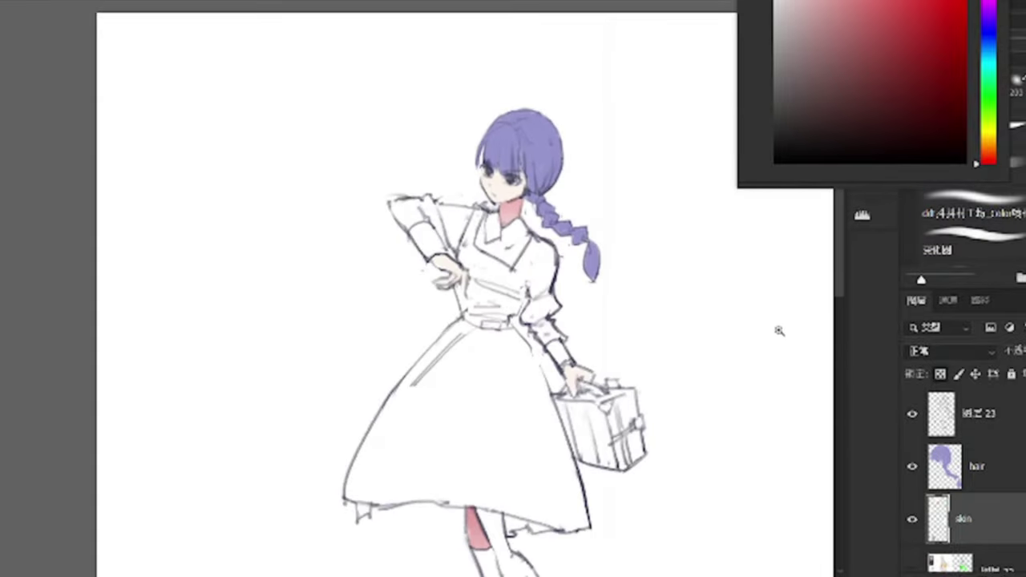
Create a new layer, then return to the skin layer and airbrush a soft pink blush across the cheeks and nose.
key(ctrl+shift+alt+n)
scroll(553, 206, up, 3)
key(alt+bracketleft)
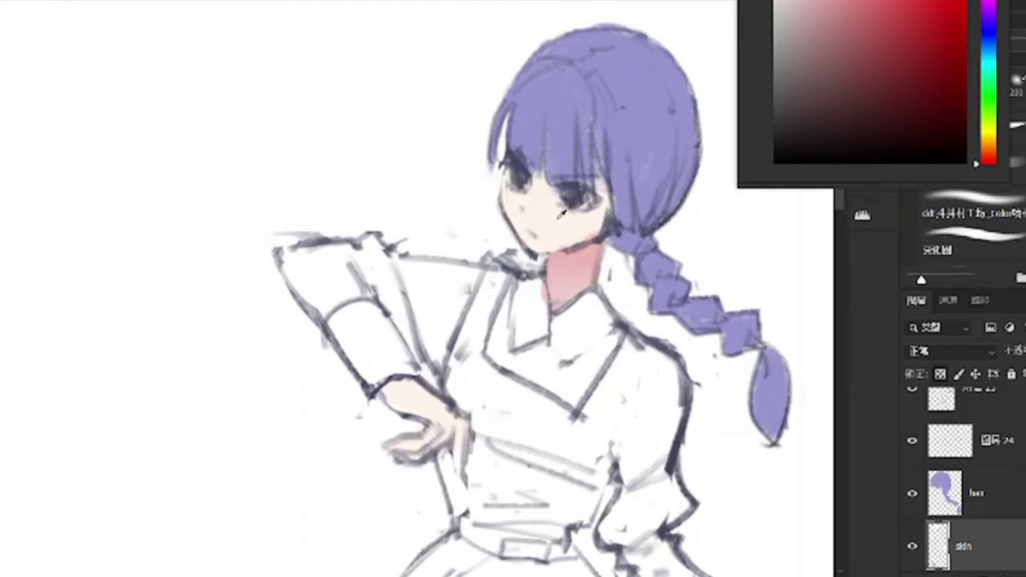
drag(524, 226, 571, 228)
key(ctrl+z)
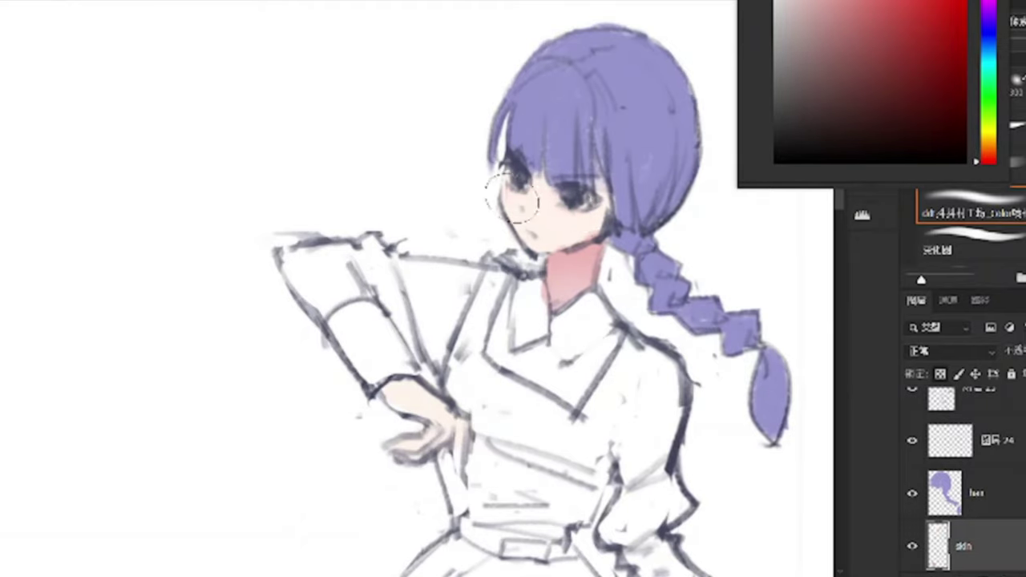
drag(512, 196, 564, 212)
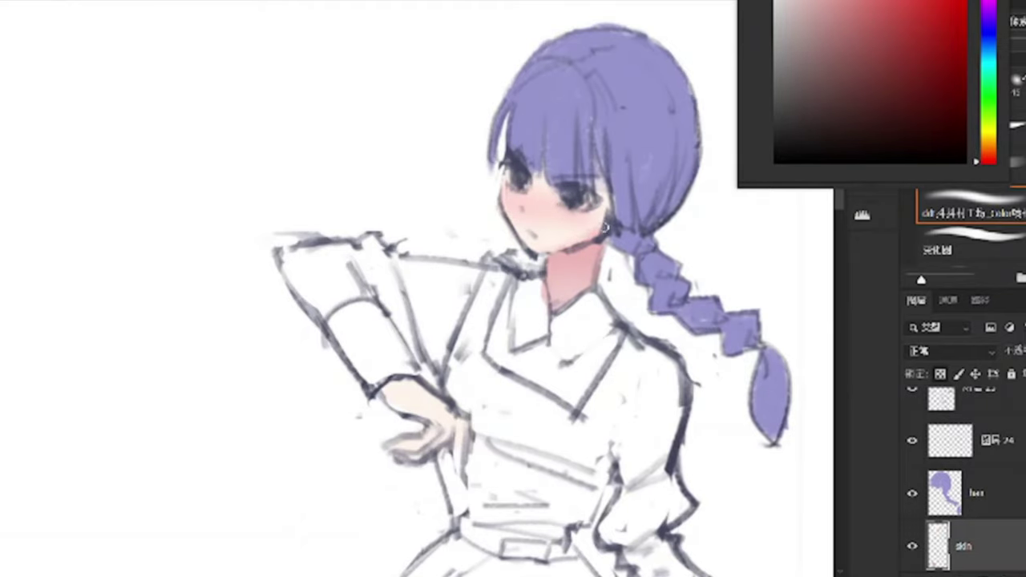
scroll(605, 227, down, 3)
On the new layer above the hair, paint the dress sleeves and shoulders dark blue-grey with brush 804.
key(period)
key(period)
key(period)
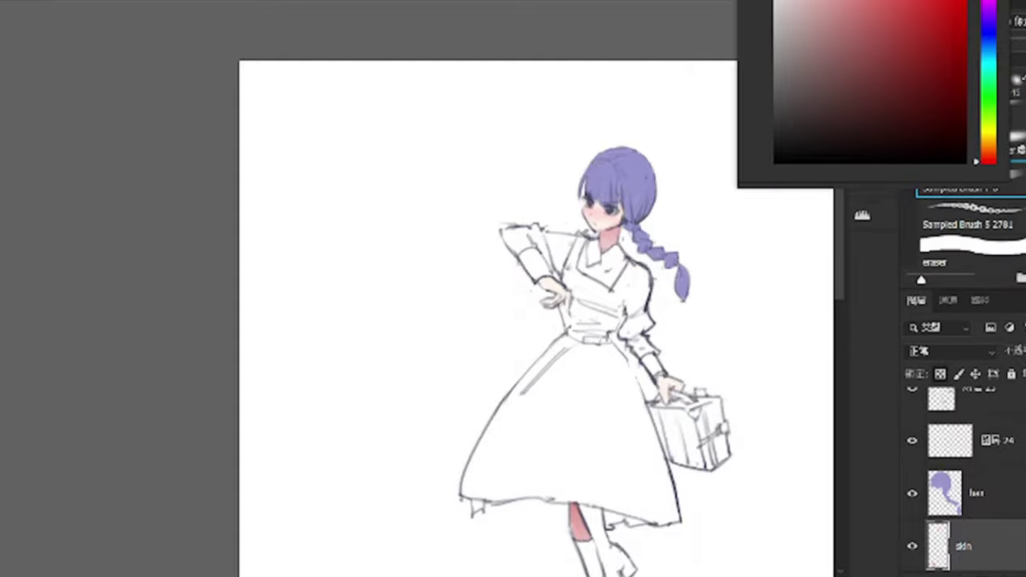
key(period)
click(924, 455)
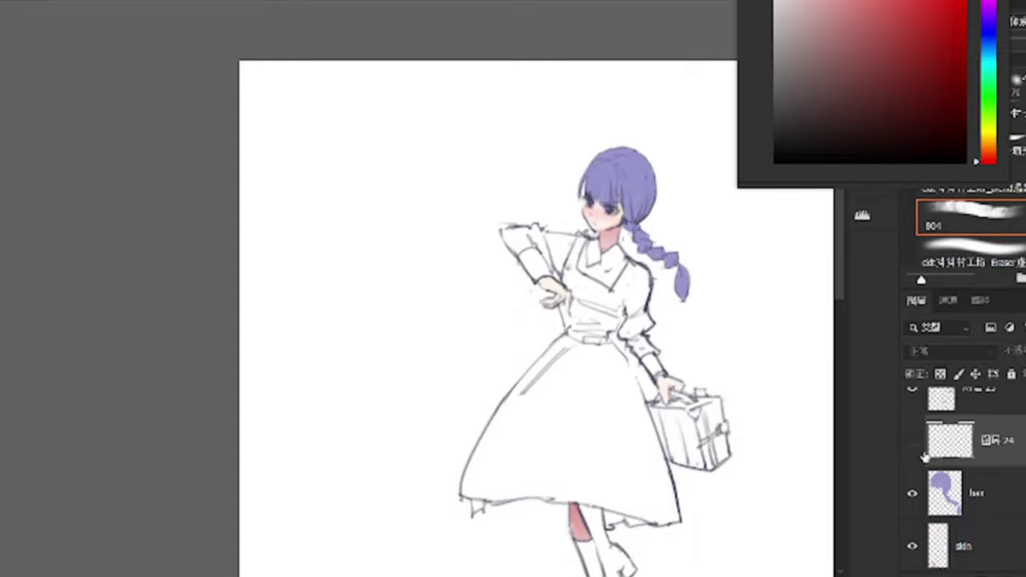
click(987, 31)
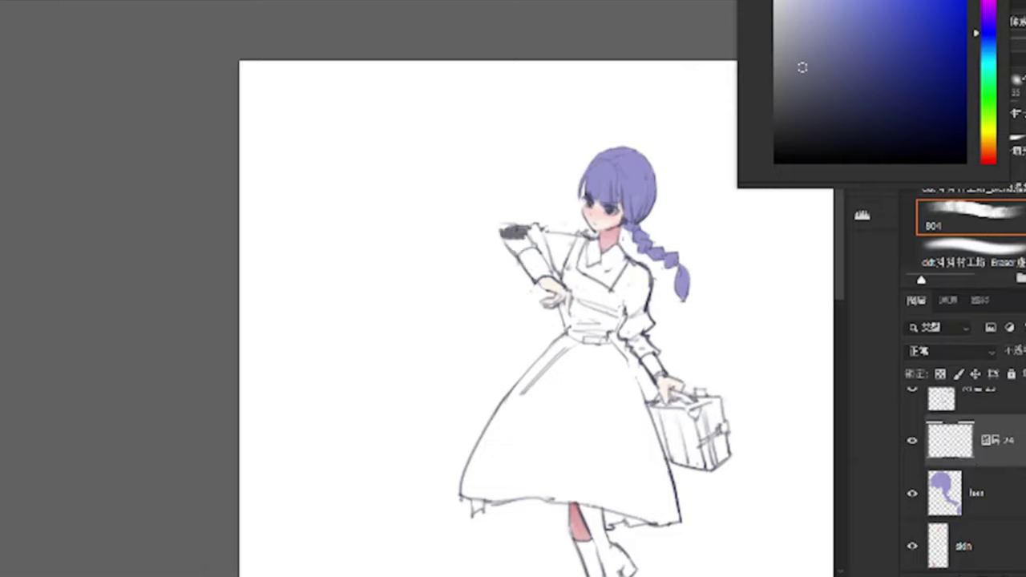
mouse_move(564, 232)
mouse_down()
mouse_move(590, 288)
mouse_move(562, 254)
mouse_move(629, 273)
mouse_move(621, 300)
mouse_move(638, 278)
mouse_up()
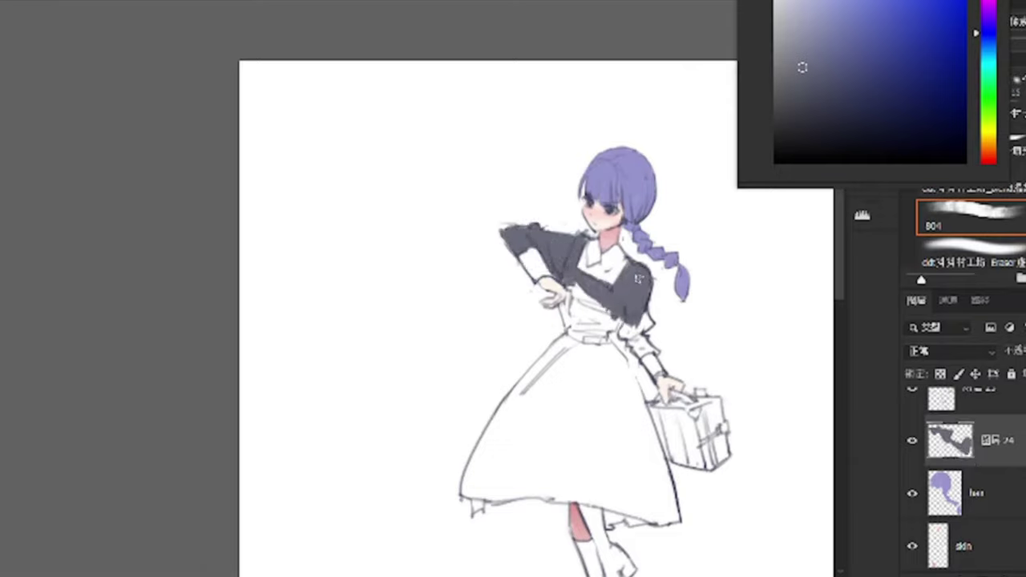
Fill the whole suitcase, including its handle and side faces, with the dark blue-grey.
mouse_move(653, 461)
mouse_down()
mouse_move(682, 399)
mouse_move(710, 385)
mouse_up()
scroll(686, 385, up, 2)
key(period)
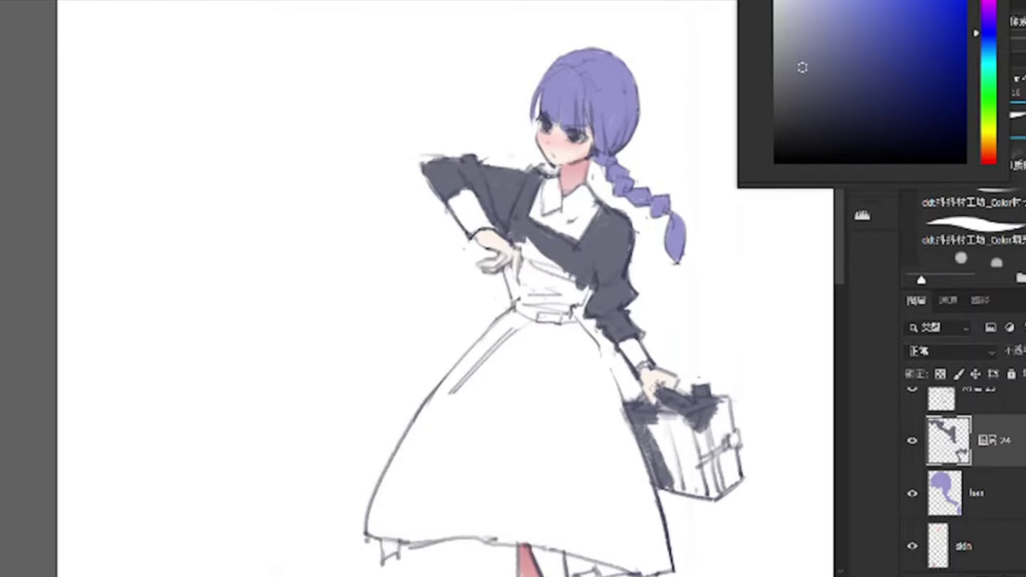
mouse_move(642, 413)
mouse_down()
mouse_move(691, 483)
mouse_move(726, 446)
mouse_move(723, 475)
mouse_up()
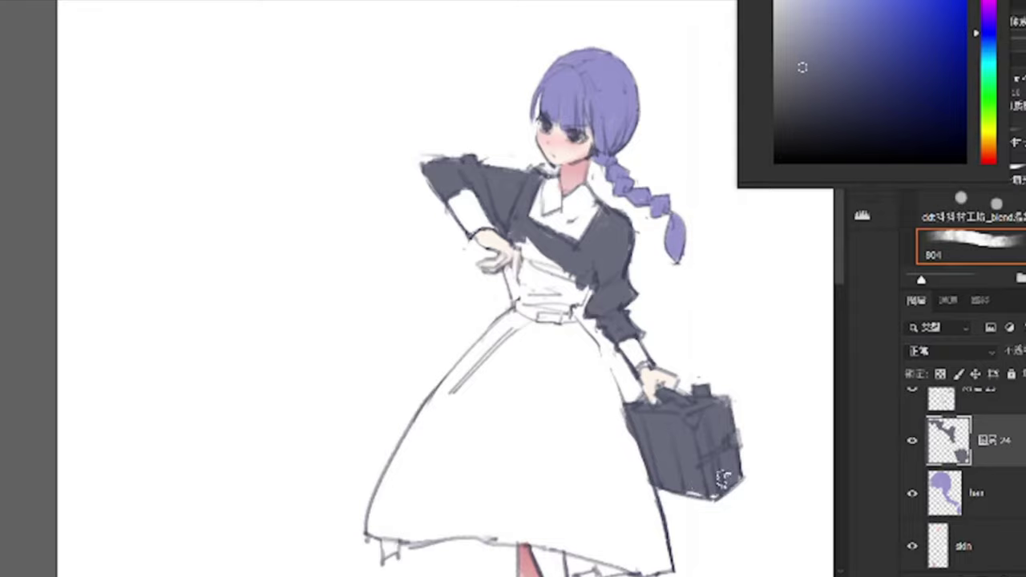
Paint the bodice below the white collar area down to the waist dark blue-grey, leaving the hand uncovered.
scroll(696, 487, down, 3)
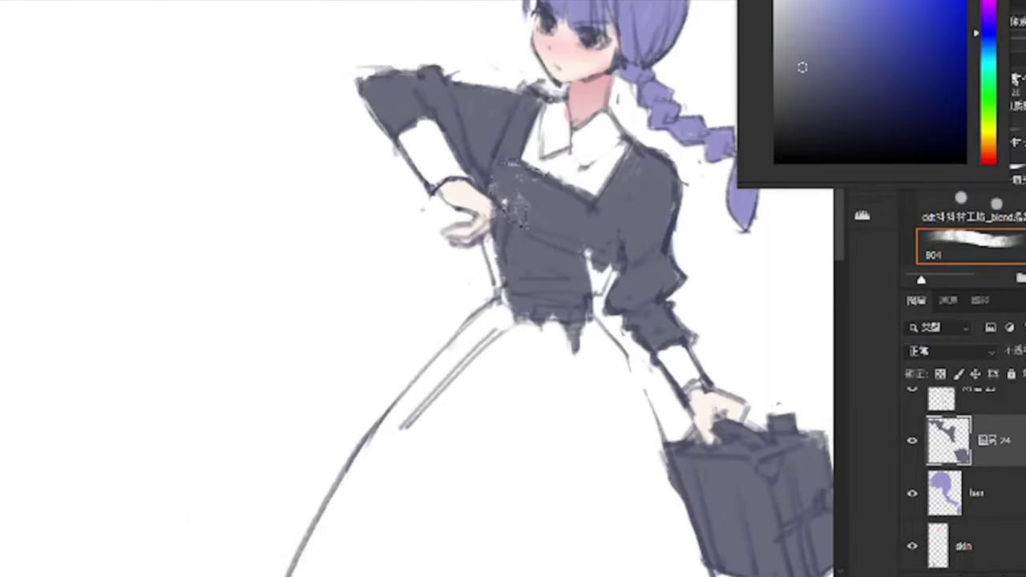
scroll(492, 247, up, 3)
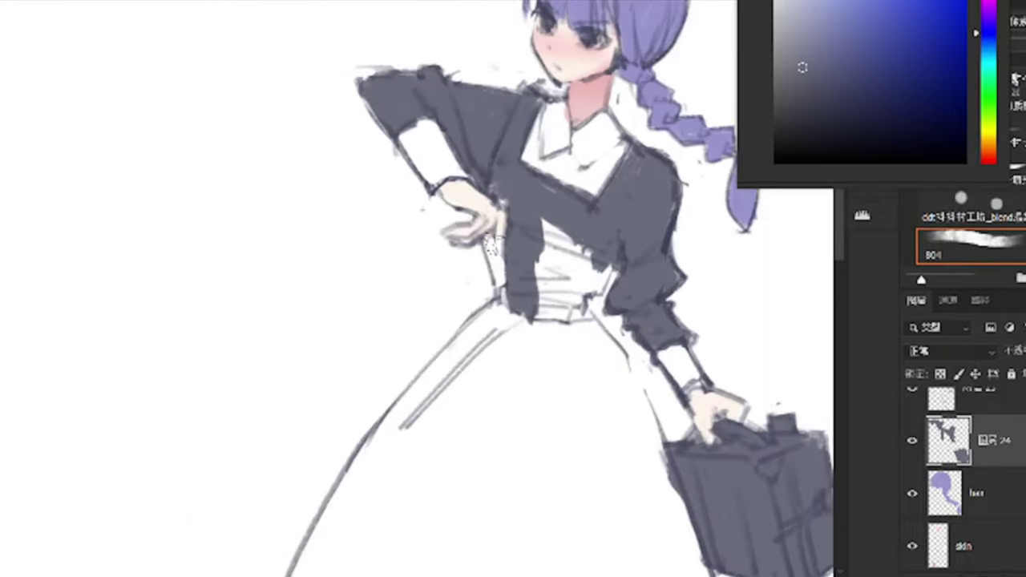
drag(492, 248, 594, 288)
scroll(595, 288, down, 2)
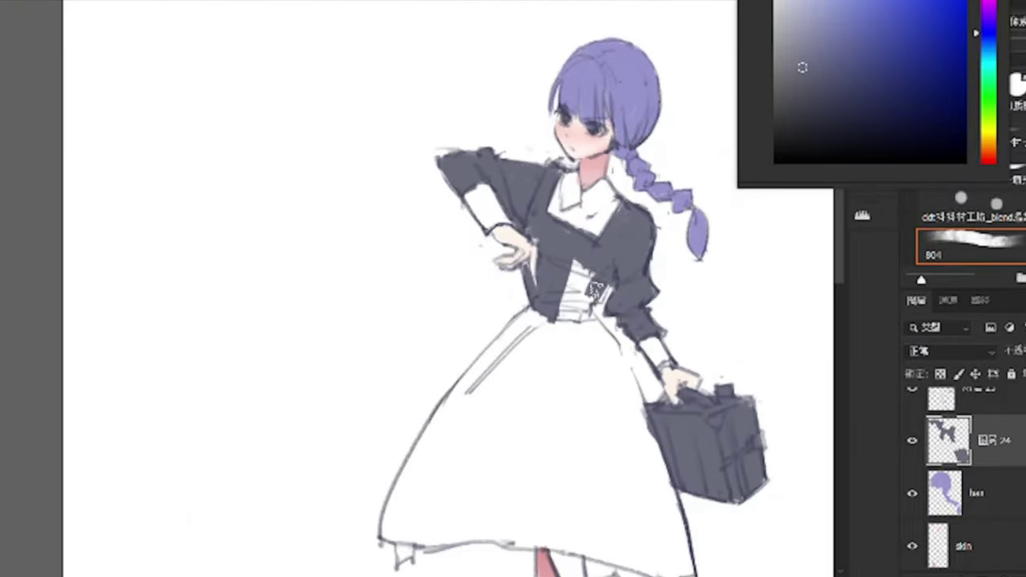
Fill the flared skirt from the waist to the hem, including the hem's underside, with the dark blue-grey.
scroll(561, 239, down, 2)
mouse_move(561, 321)
mouse_down()
mouse_move(479, 440)
mouse_move(529, 436)
mouse_up()
mouse_move(601, 452)
mouse_down()
mouse_move(577, 329)
mouse_move(561, 433)
mouse_move(625, 449)
mouse_move(625, 463)
mouse_up()
scroll(654, 430, up, 2)
drag(449, 455, 497, 446)
scroll(562, 420, down, 3)
scroll(561, 420, up, 3)
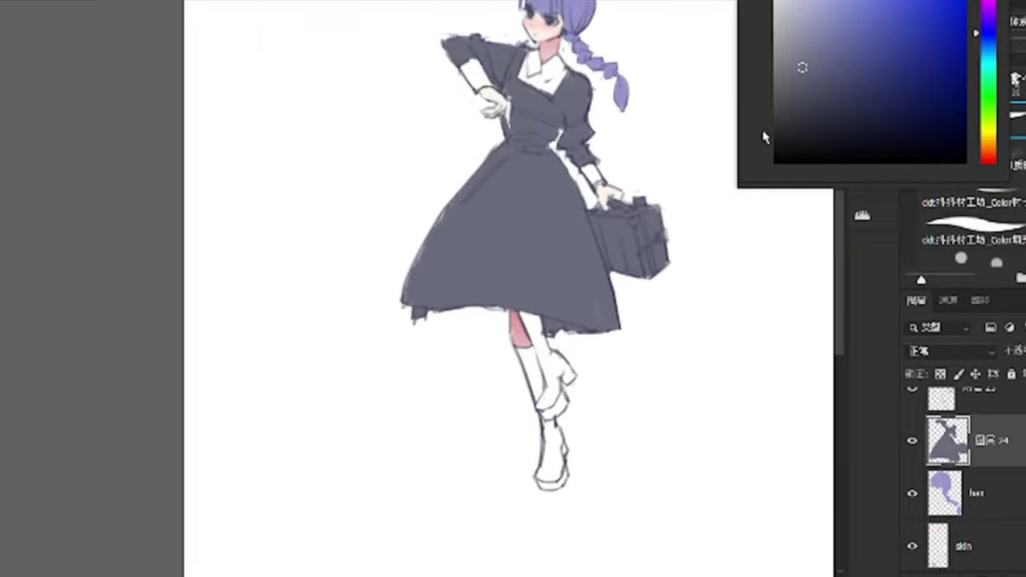
Pick a near-black blue and fill both boots and the raised leg below the skirt hem.
click(826, 130)
click(988, 46)
click(969, 241)
mouse_move(521, 309)
mouse_down()
mouse_move(552, 381)
mouse_move(562, 374)
mouse_move(543, 409)
mouse_move(561, 397)
mouse_move(557, 372)
mouse_move(525, 372)
mouse_move(543, 397)
mouse_move(545, 441)
mouse_move(561, 453)
mouse_move(557, 484)
mouse_up()
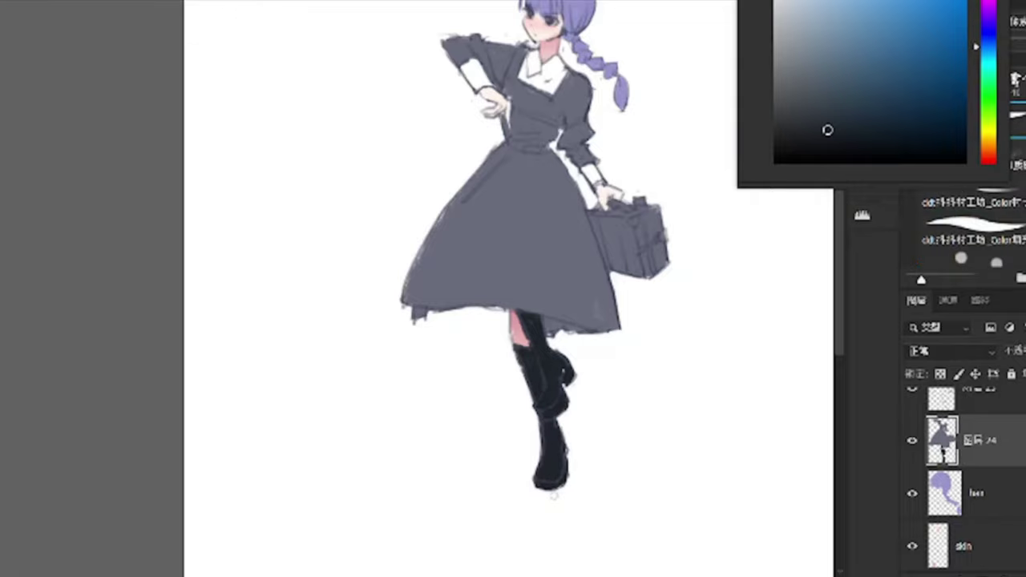
scroll(560, 485, down, 2)
Draw wavy grey lace lines down the front of both boots.
drag(984, 42, 986, 31)
scroll(582, 390, up, 2)
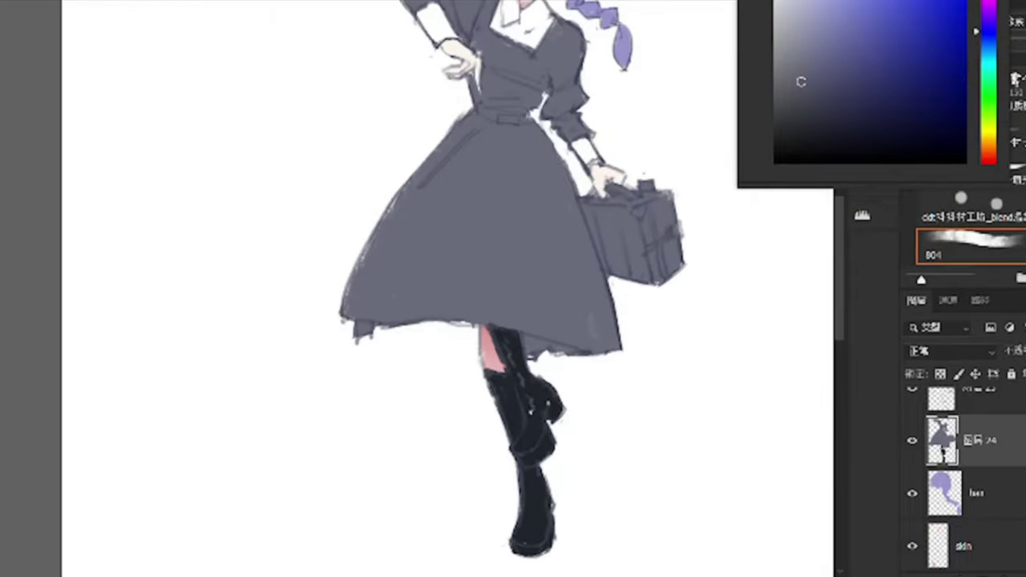
drag(535, 439, 518, 349)
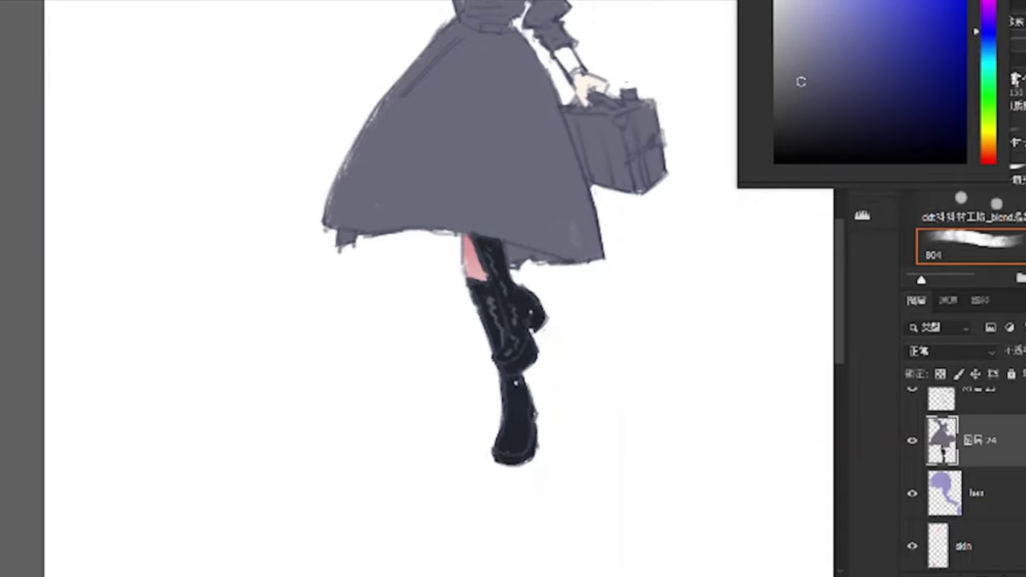
Pick a light brown tone and paint wavy laces over the grey lines on both boots.
scroll(540, 439, down, 3)
click(984, 152)
click(814, 38)
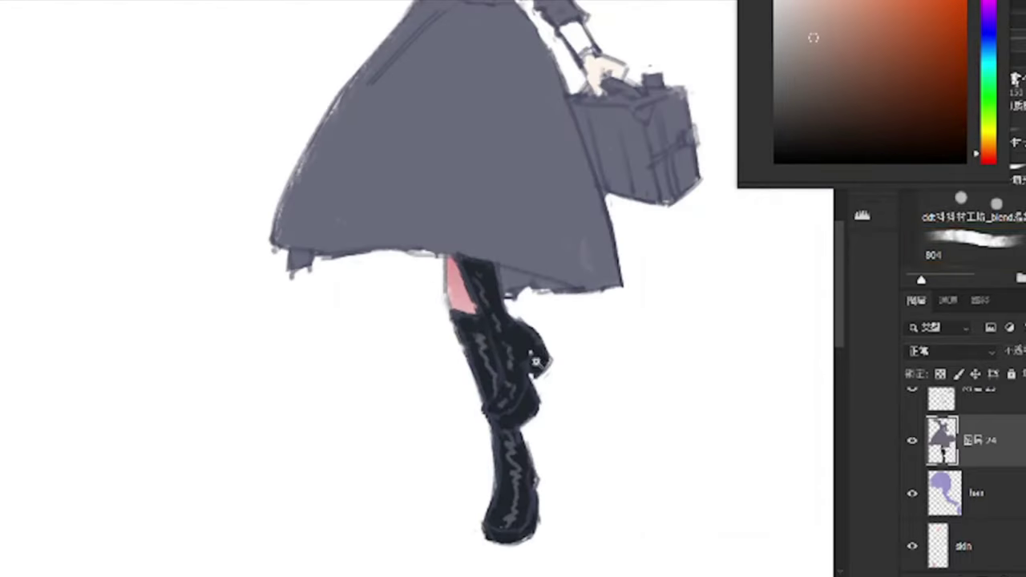
scroll(512, 361, up, 3)
drag(479, 337, 485, 357)
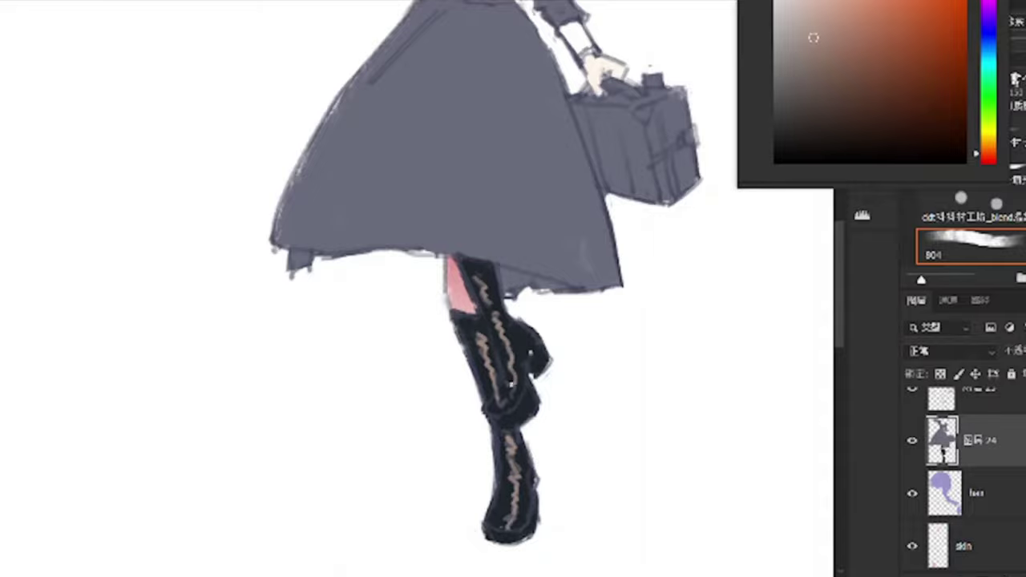
Touch up the boot edges in near-black and draw thin curved loops hanging from the skirt hem beside the leg.
scroll(505, 367, down, 3)
scroll(520, 378, up, 4)
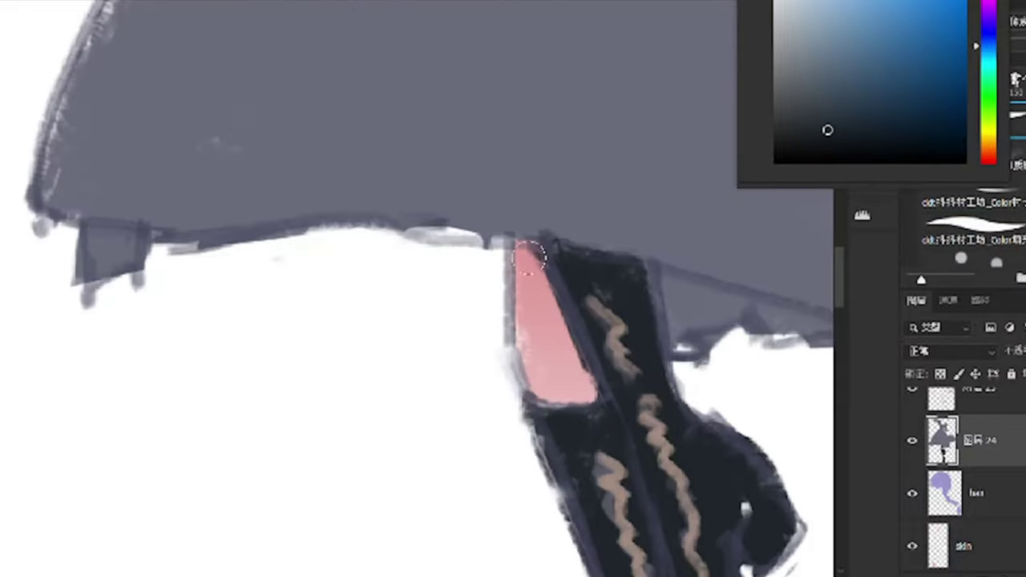
scroll(595, 366, down, 3)
scroll(529, 225, up, 4)
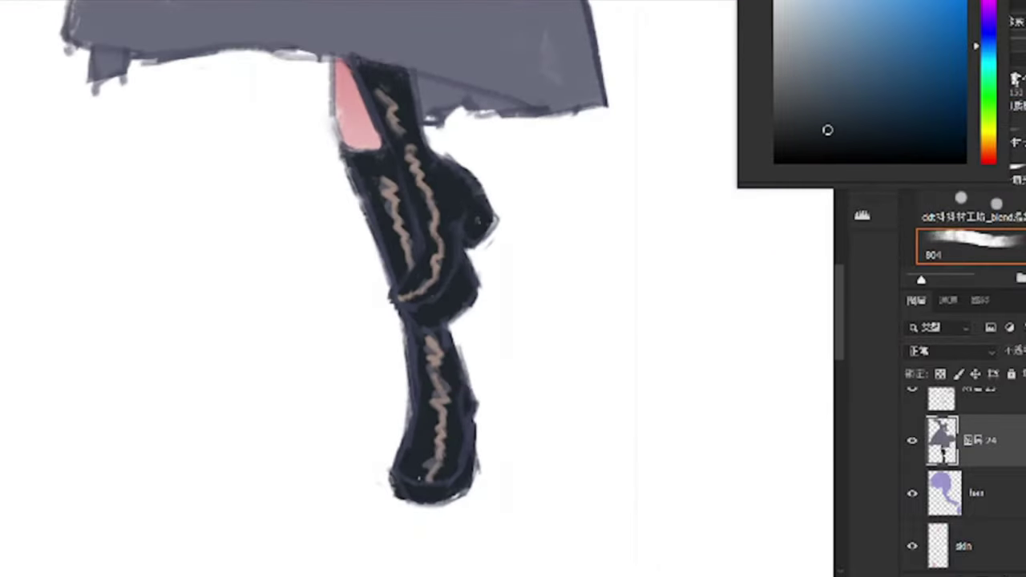
scroll(470, 306, up, 3)
mouse_move(470, 306)
mouse_down()
mouse_move(481, 349)
mouse_move(486, 232)
mouse_move(473, 345)
mouse_up()
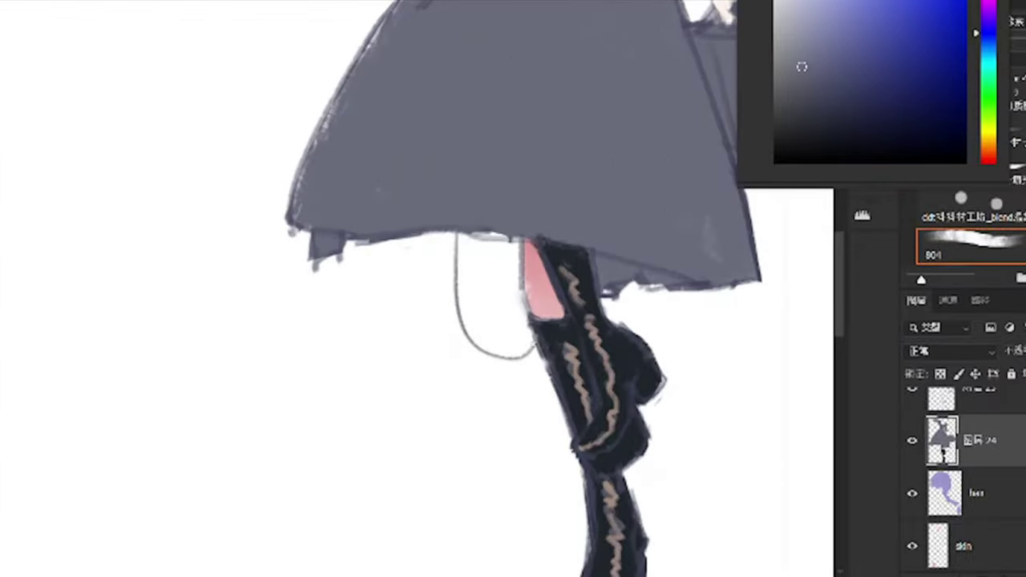
scroll(458, 397, down, 3)
scroll(633, 268, up, 2)
Pick an orange-brown tone and scatter small flecks and short strokes in the empty space around the figure.
click(992, 157)
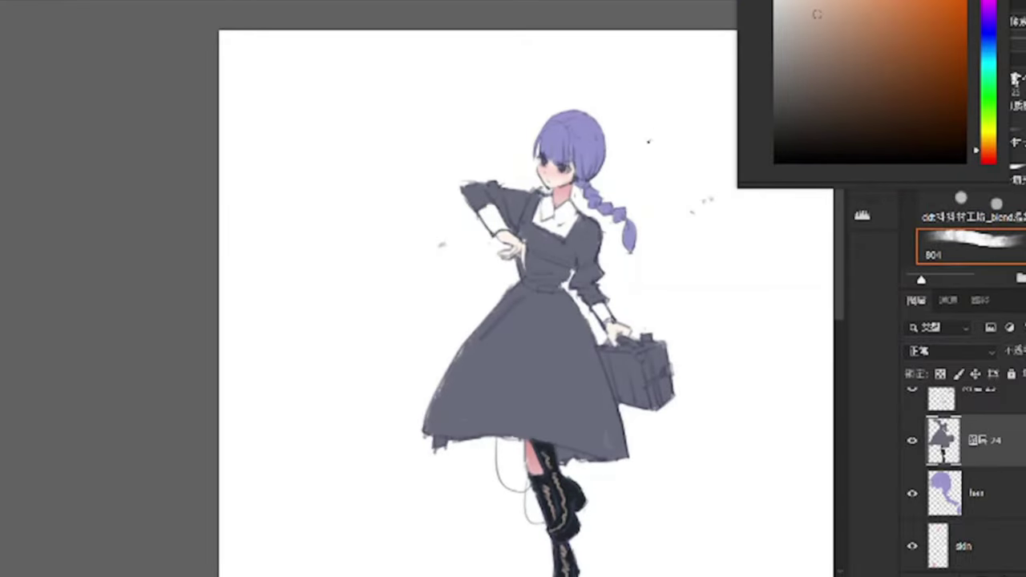
drag(638, 134, 646, 139)
drag(463, 125, 476, 130)
drag(352, 324, 374, 329)
drag(403, 192, 410, 196)
Paint the belt buckle at the waist in a tan-gold colour.
drag(571, 329, 491, 280)
alt+click(491, 280)
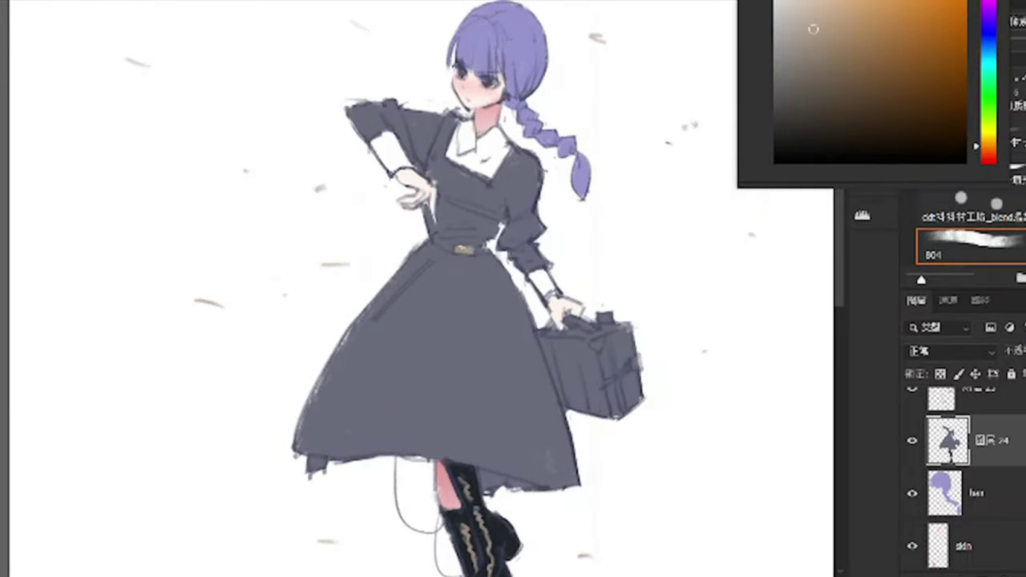
scroll(637, 259, down, 5)
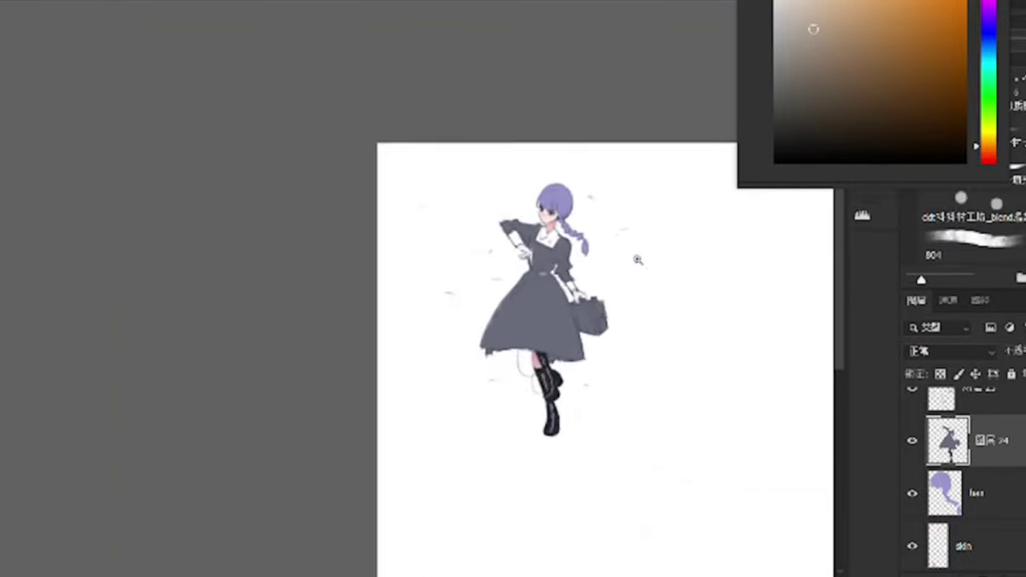
On the hair layer, paint teal shading over the back of the head and along the braid segments.
scroll(637, 260, up, 5)
click(865, 39)
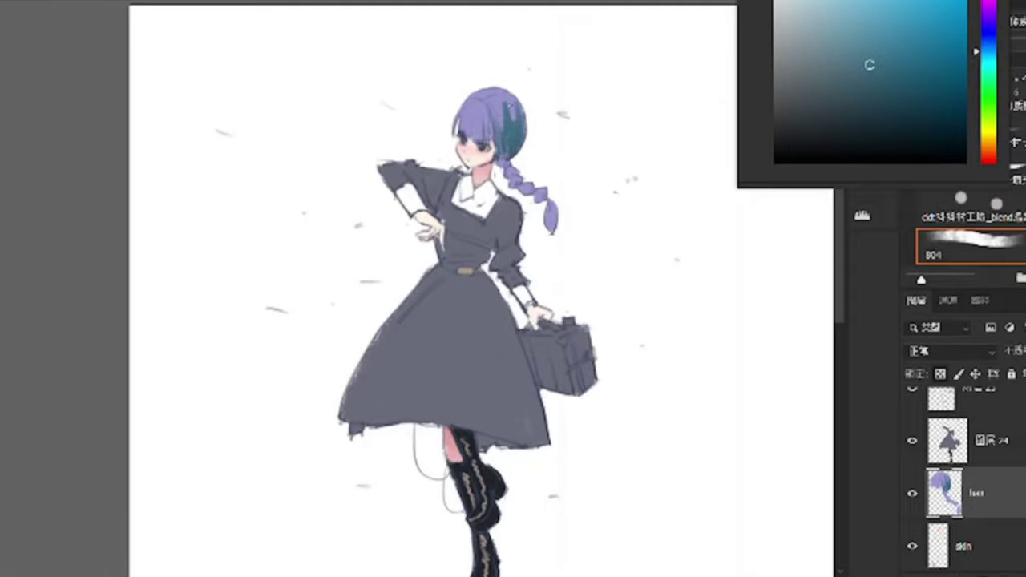
mouse_move(506, 99)
mouse_down()
mouse_move(510, 120)
mouse_move(483, 105)
mouse_up()
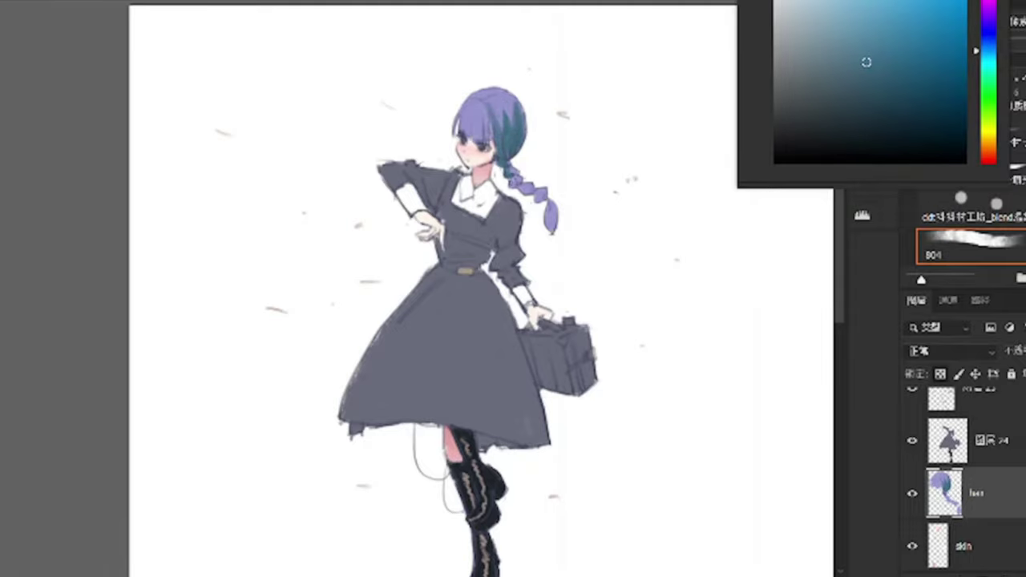
scroll(524, 175, up, 3)
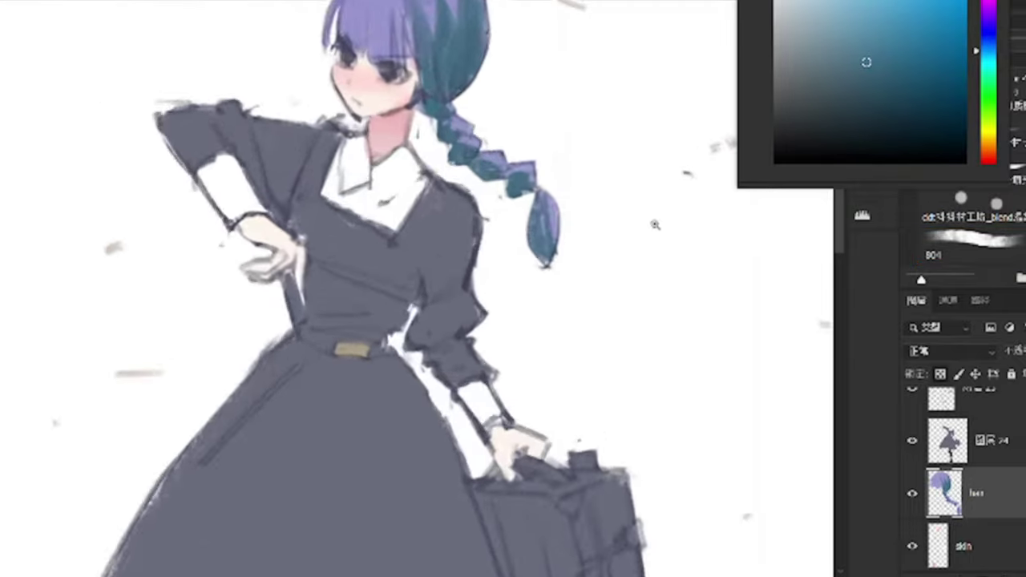
Add teal shading along the crown and touch up the fringe with violet tones sampled from the hair.
alt+click(458, 58)
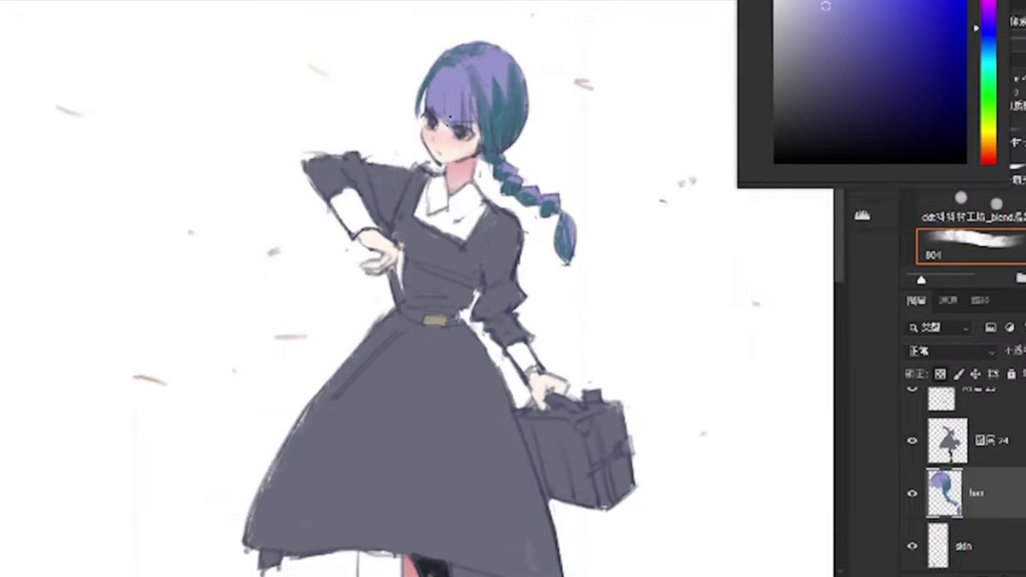
alt+click(451, 120)
alt+click(446, 136)
scroll(454, 160, down, 2)
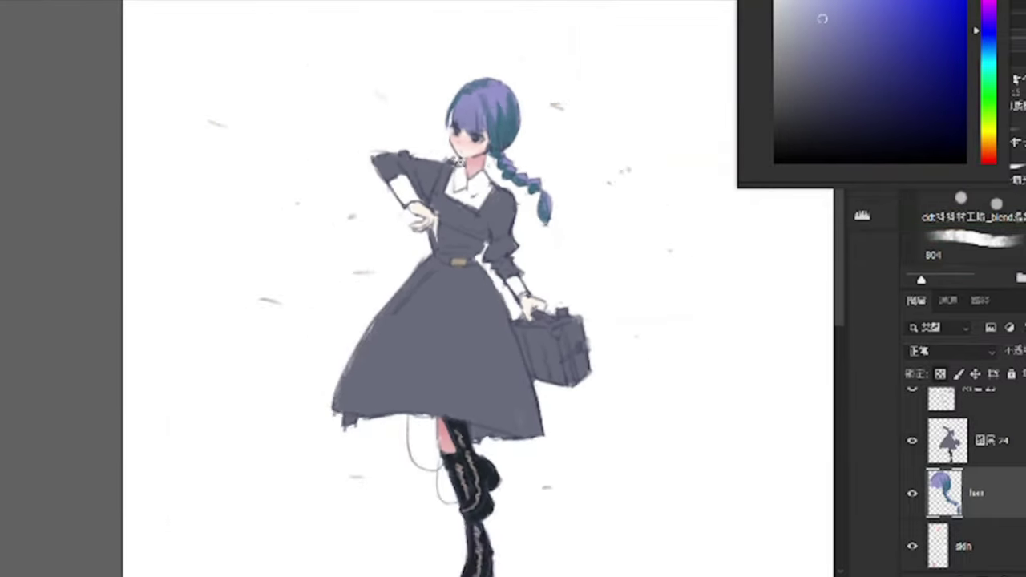
scroll(465, 81, down, 1)
scroll(465, 80, up, 3)
Blend the hair shading at the crown and back of the head with blue and violet tones sampled from the hair.
alt+click(523, 131)
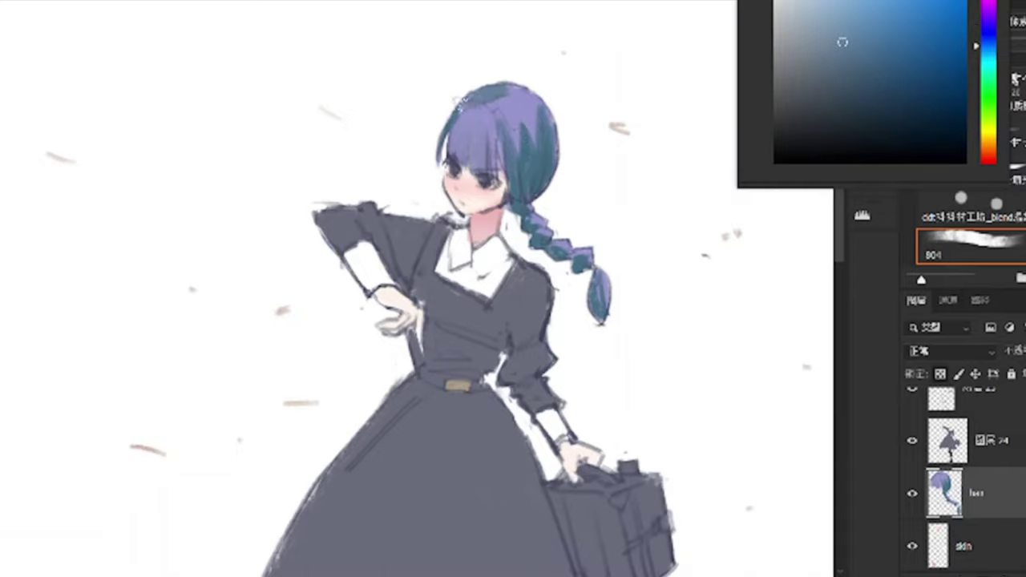
alt+click(522, 101)
drag(524, 124, 525, 160)
alt+click(525, 140)
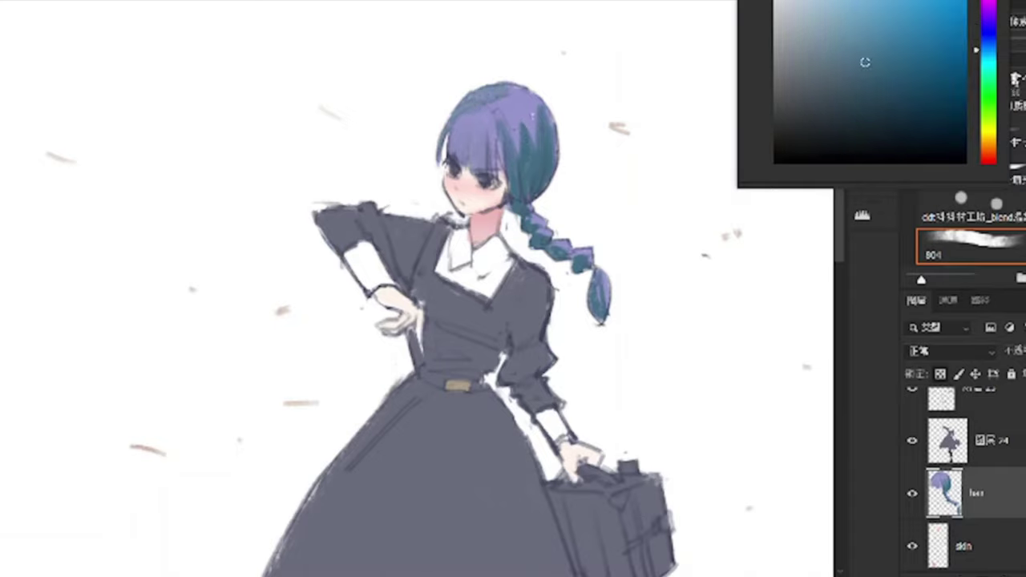
alt+click(527, 128)
alt+click(529, 120)
drag(530, 108, 539, 185)
alt+click(532, 122)
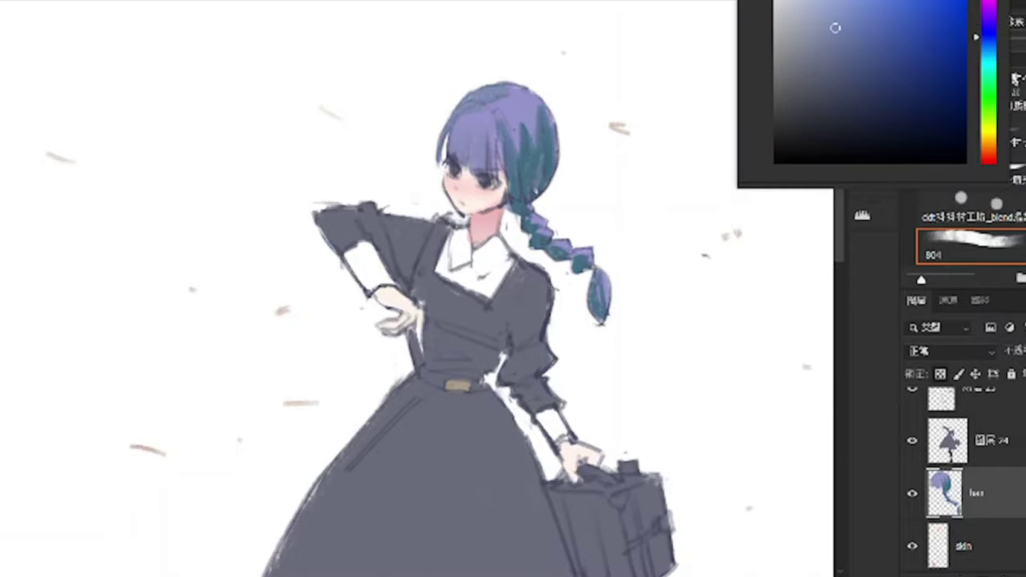
On the skin layer, refine the face around the nose and cheeks with a tone sampled from the skin.
scroll(477, 190, up, 3)
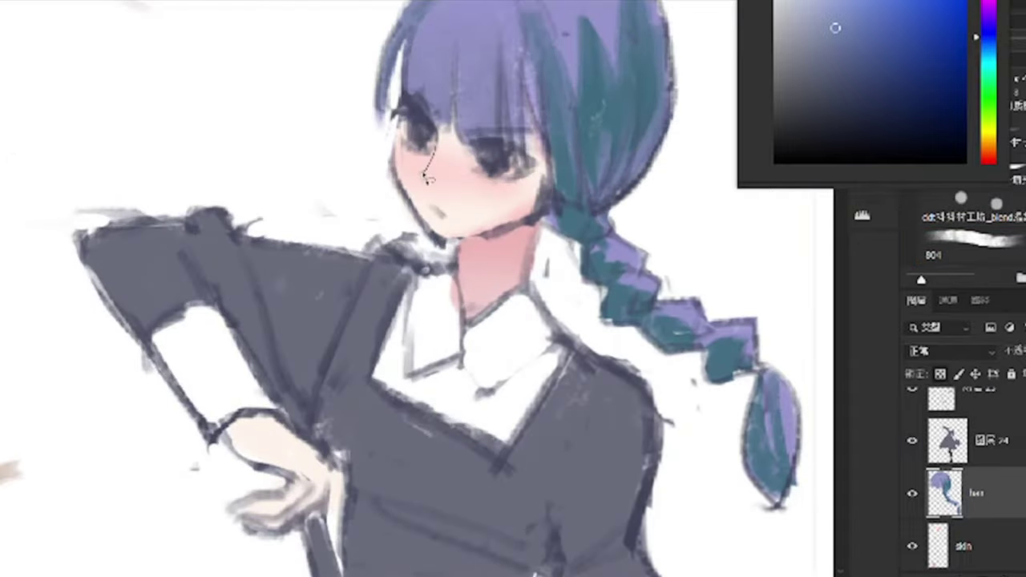
key(alt+bracketleft)
alt+click(413, 170)
mouse_move(409, 172)
mouse_down()
mouse_move(521, 229)
mouse_move(465, 204)
mouse_up()
scroll(481, 200, down, 4)
scroll(481, 201, up, 4)
scroll(525, 218, down, 3)
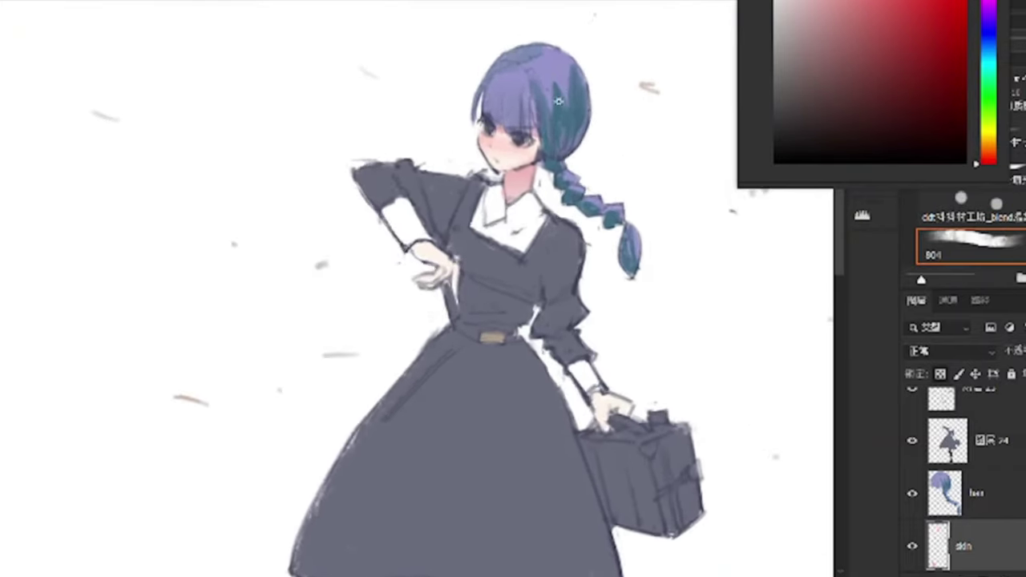
On the hair layer, touch up the hair behind the ear and above the braid with sampled blue tones.
scroll(593, 240, up, 3)
alt+click(588, 110)
key(alt+bracketright)
alt+click(567, 154)
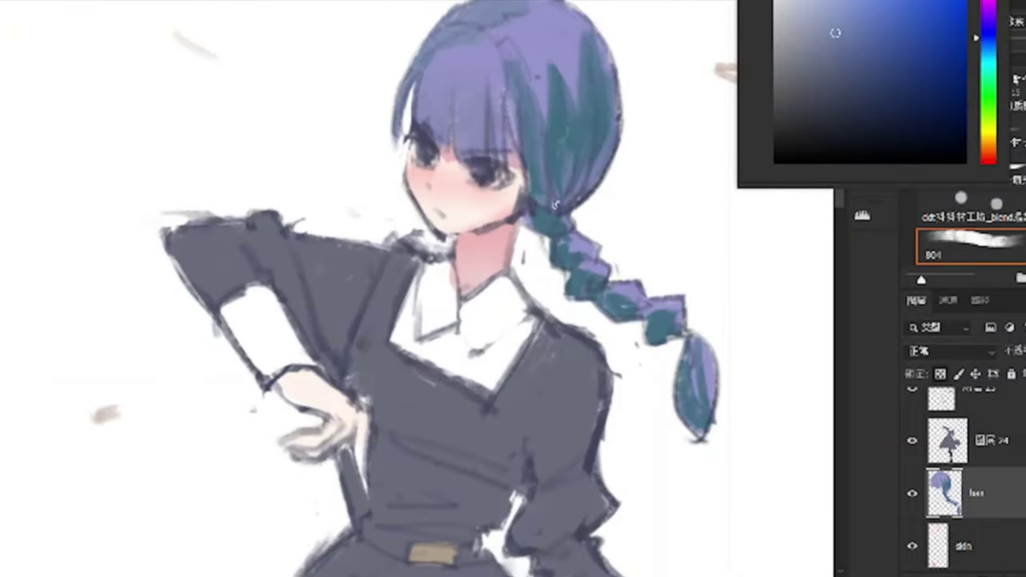
scroll(595, 195, down, 3)
On the skin layer, paint pink shadows on the fingers and wrists of both hands.
scroll(561, 216, up, 2)
key(alt+bracketright)
alt+click(406, 335)
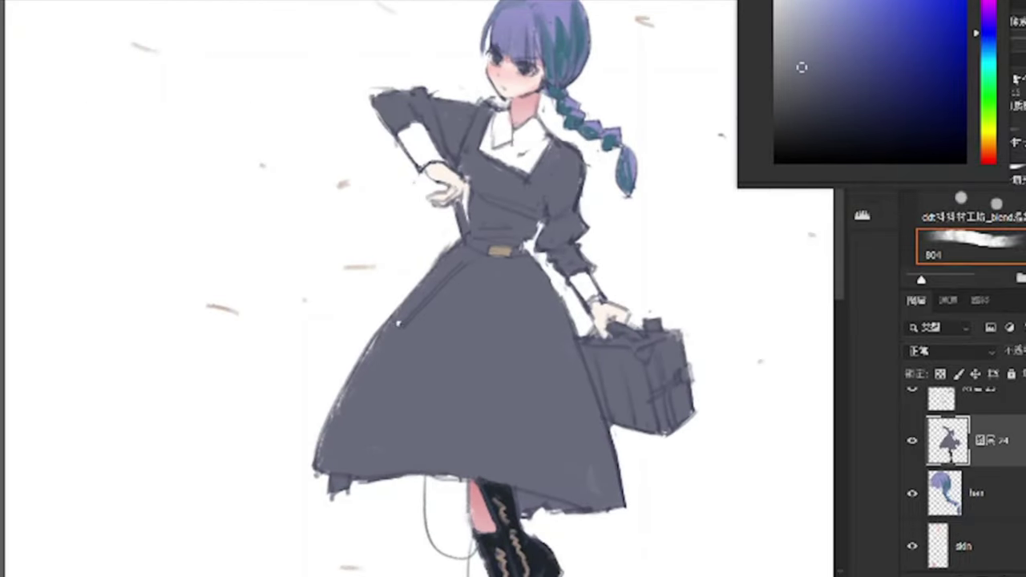
scroll(517, 240, down, 2)
scroll(510, 270, up, 2)
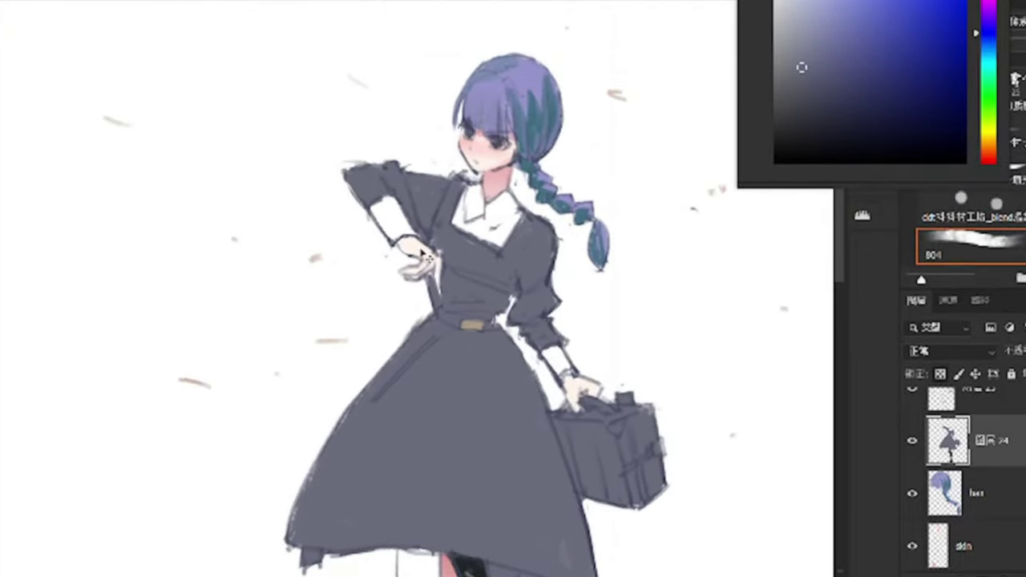
key(alt+bracketleft)
key(alt+bracketleft)
alt+click(426, 260)
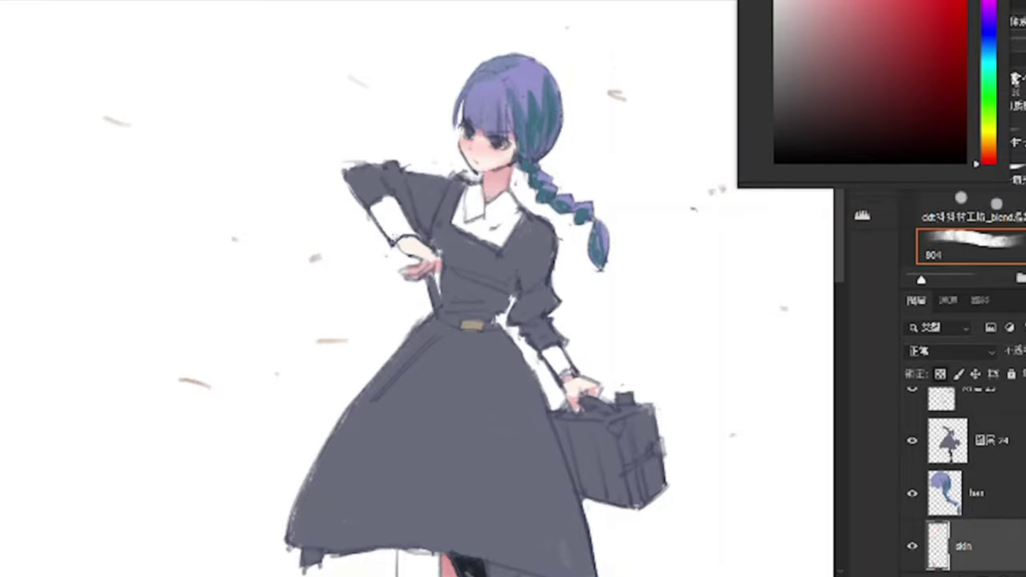
On layer 图层 24, paint soft blue-grey shading on the suitcase side and the front centre of the skirt.
key(alt+bracketright)
key(alt+bracketright)
alt+click(486, 425)
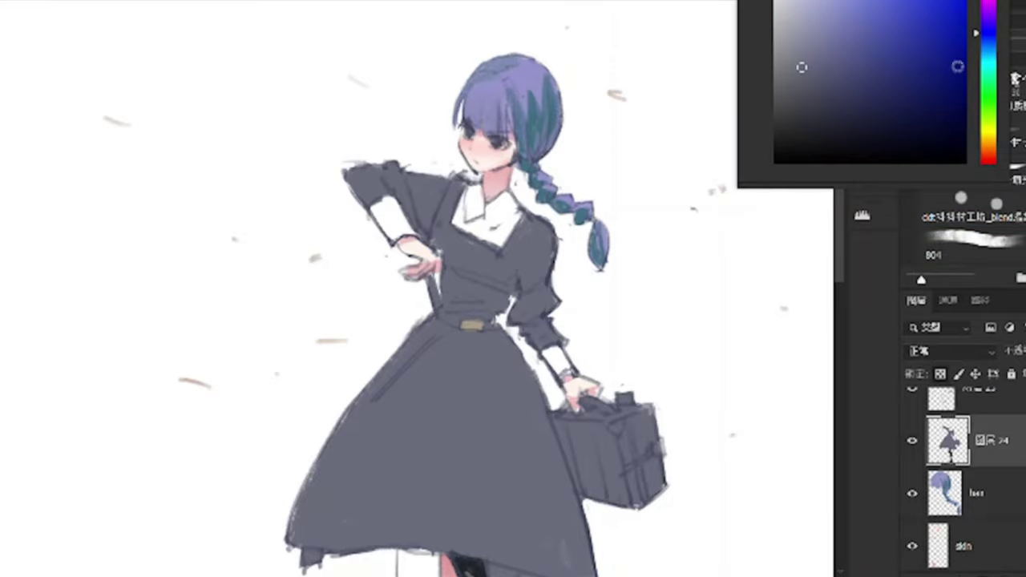
drag(472, 361, 485, 492)
scroll(486, 492, down, 1)
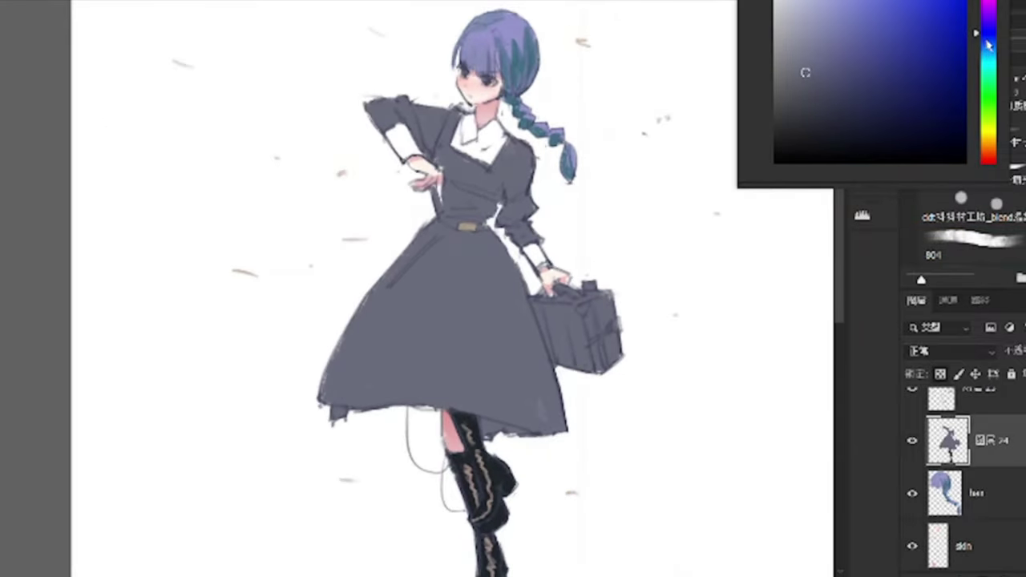
alt+click(517, 385)
drag(513, 391, 520, 293)
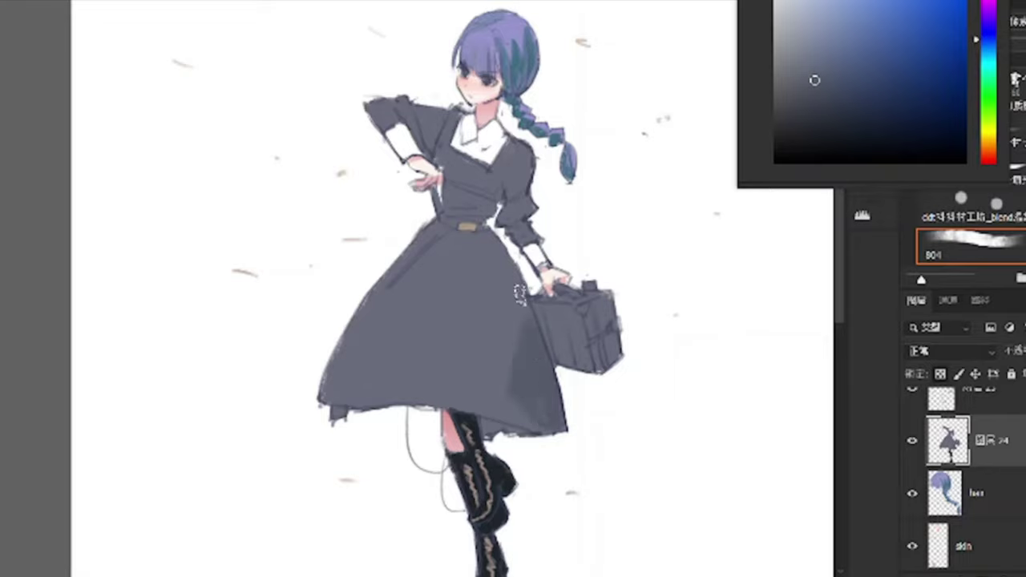
mouse_move(460, 278)
mouse_down()
mouse_move(455, 354)
mouse_move(496, 313)
mouse_move(443, 278)
mouse_move(469, 320)
mouse_up()
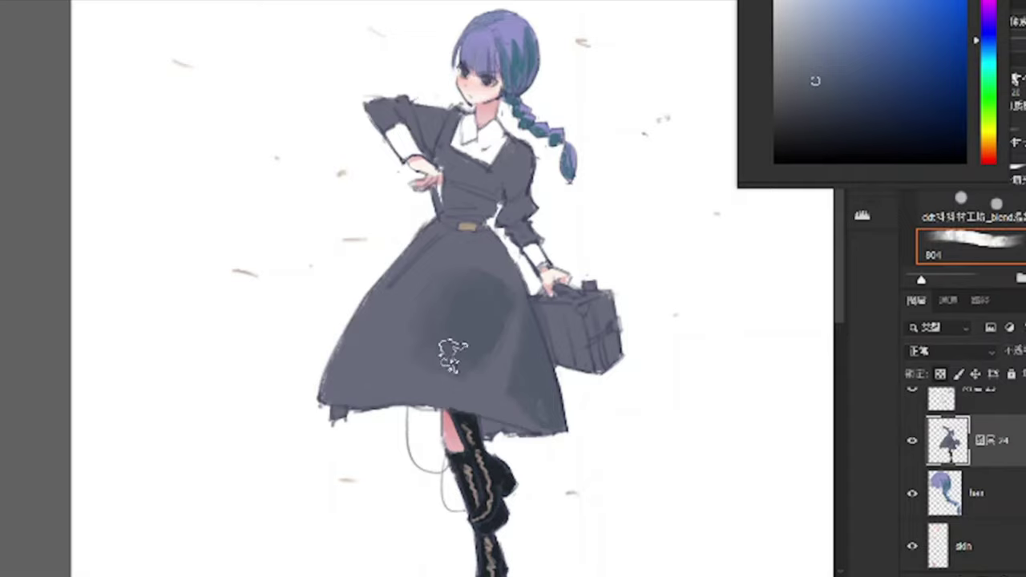
Blend the skirt shading with sampled dress tones and extend the darker blue-grey shadow to the bodice, sleeve and waistband.
alt+click(445, 357)
alt+click(469, 309)
alt+click(469, 275)
alt+click(522, 321)
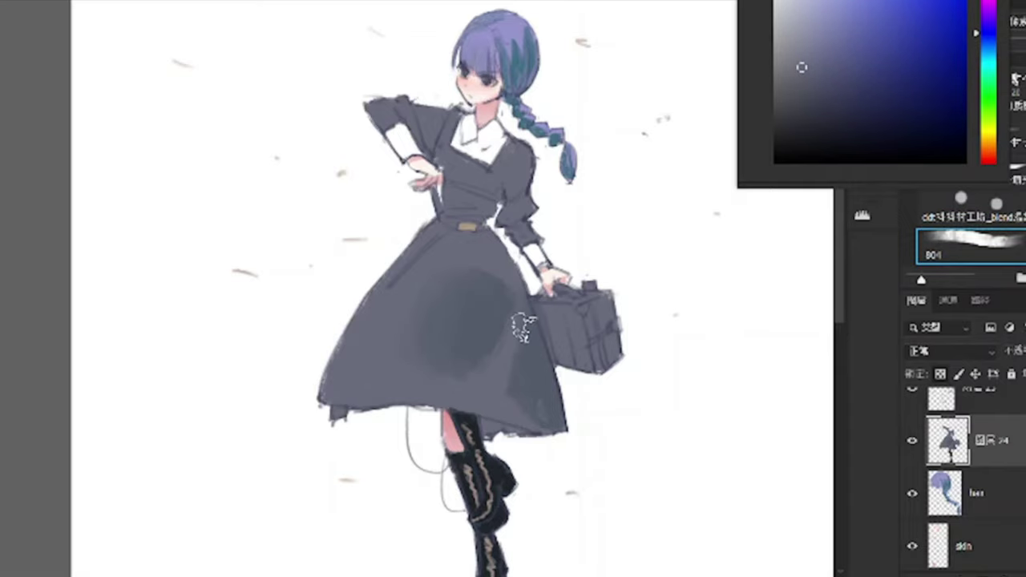
click(816, 84)
drag(491, 364, 505, 321)
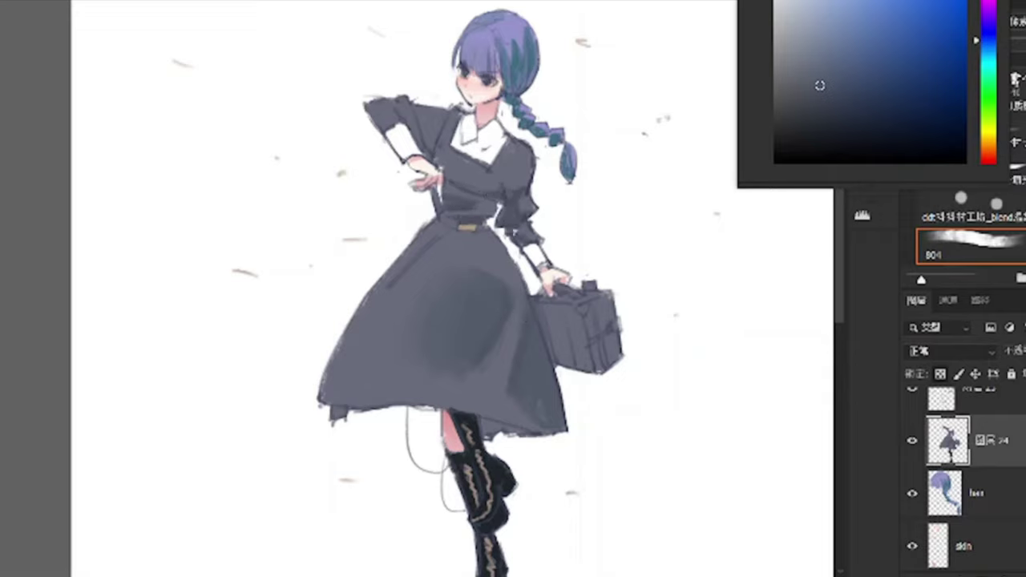
Shade both puffed sleeves and the bodice using blue-grey and base tones sampled from the dress.
alt+click(490, 179)
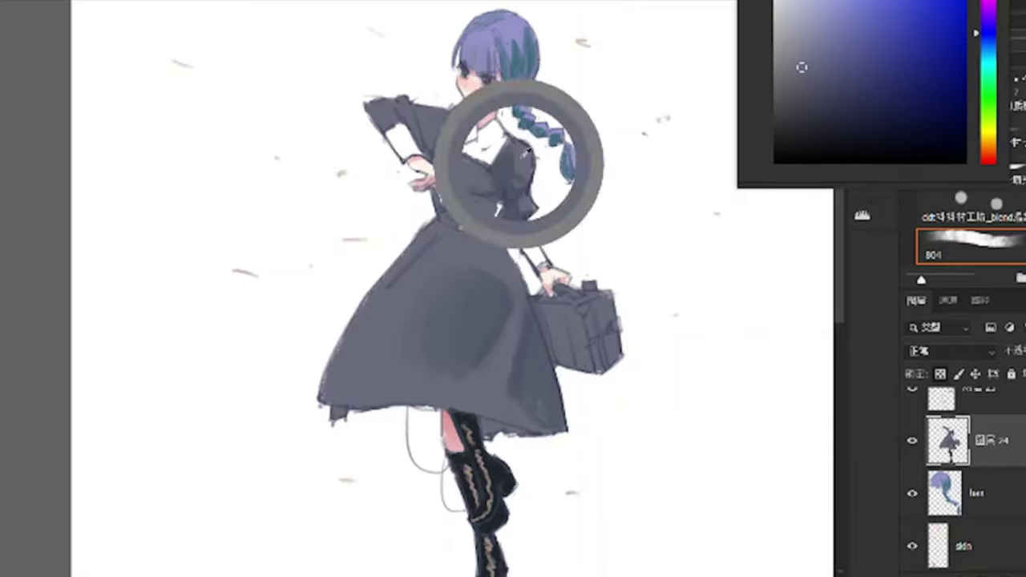
alt+click(386, 125)
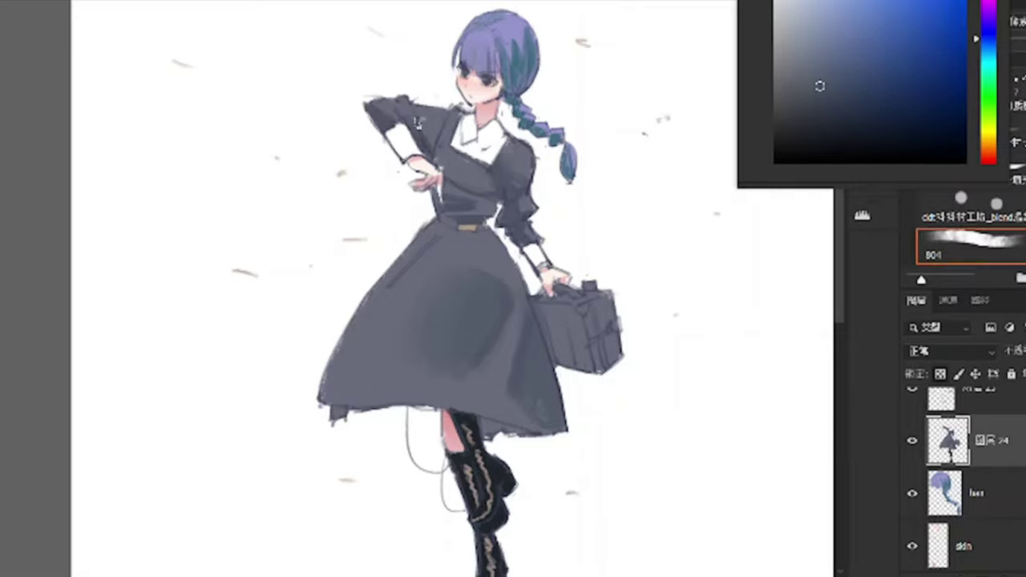
scroll(450, 167, up, 2)
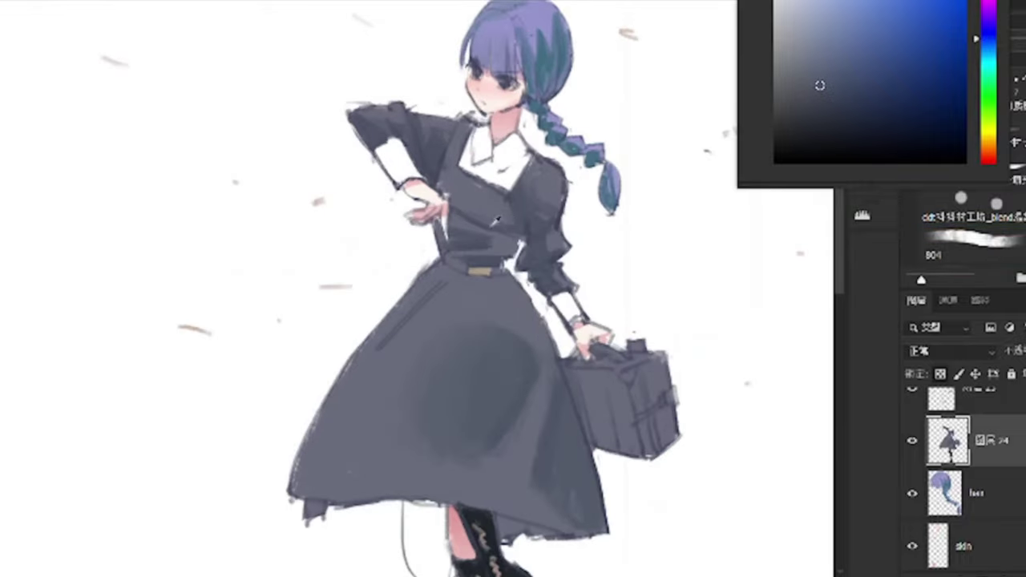
alt+click(461, 205)
scroll(582, 275, up, 3)
scroll(582, 275, up, 2)
alt+click(554, 235)
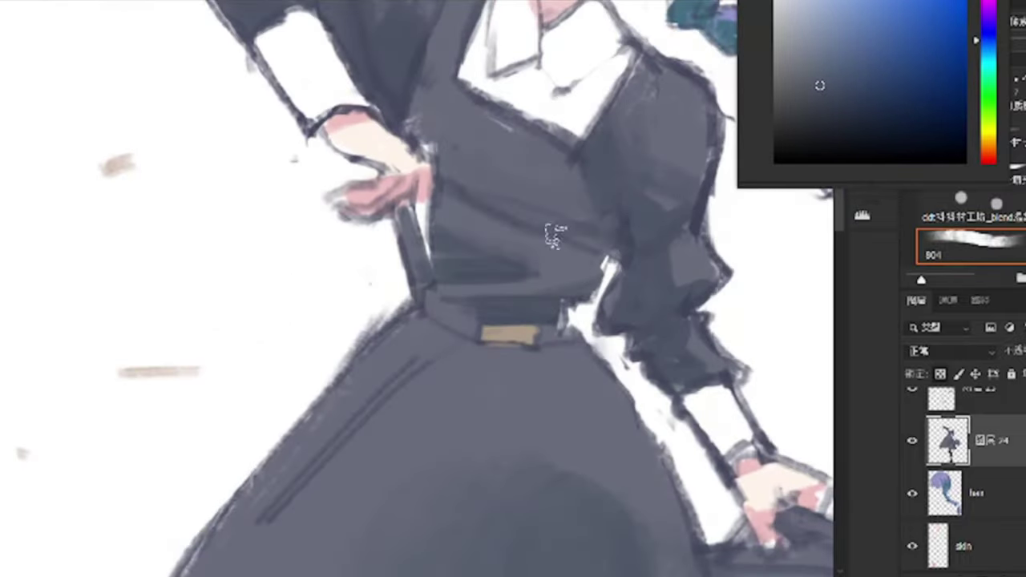
Refine the fold shadows across the lower bodice with tones sampled around the waist.
scroll(566, 262, down, 5)
scroll(521, 252, up, 3)
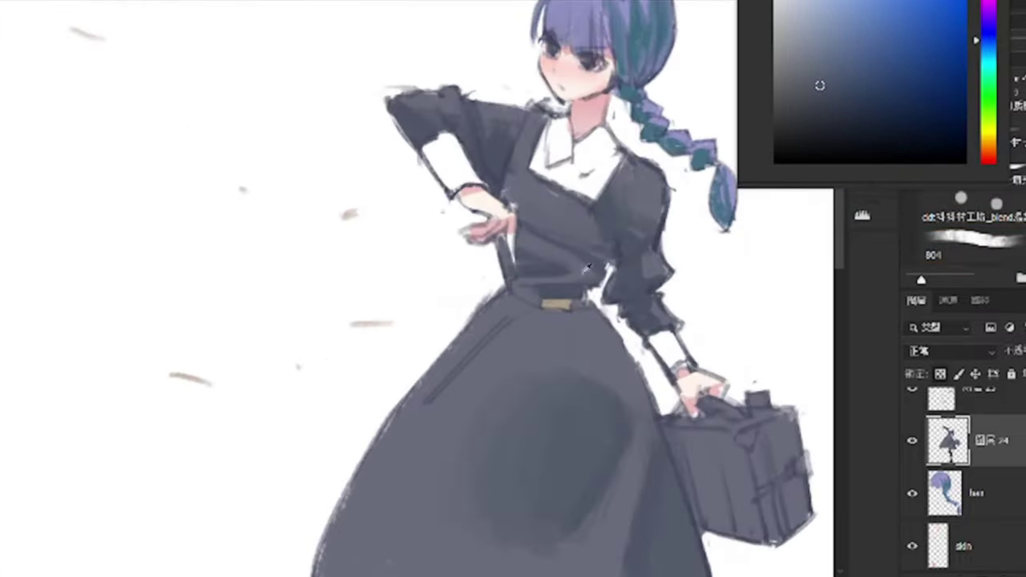
alt+click(538, 271)
alt+click(521, 253)
alt+click(507, 272)
Paint darker fold shadows running down from the skirt's waist and darken the underside at the hem.
scroll(507, 272, down, 2)
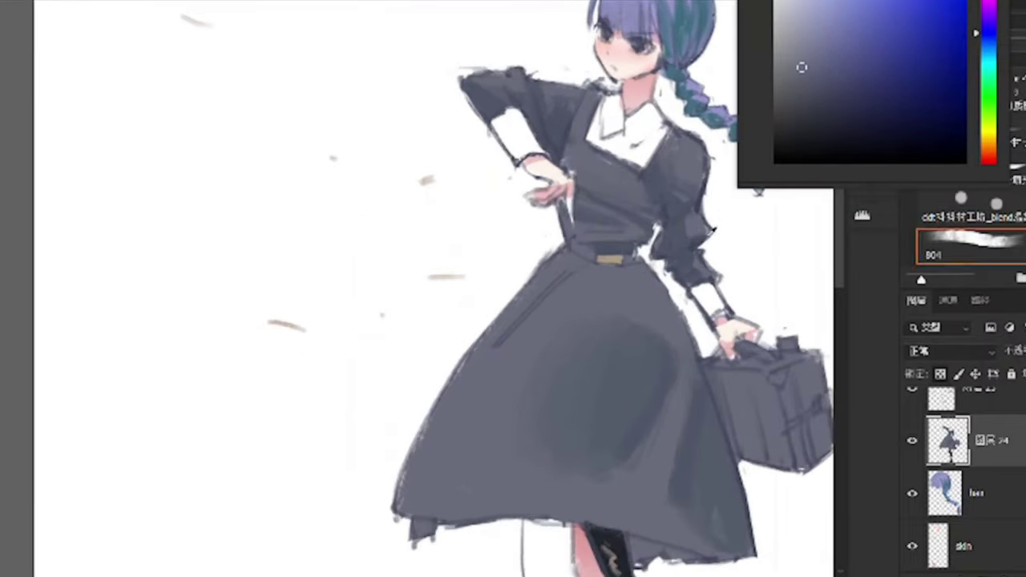
scroll(577, 265, up, 1)
alt+click(576, 265)
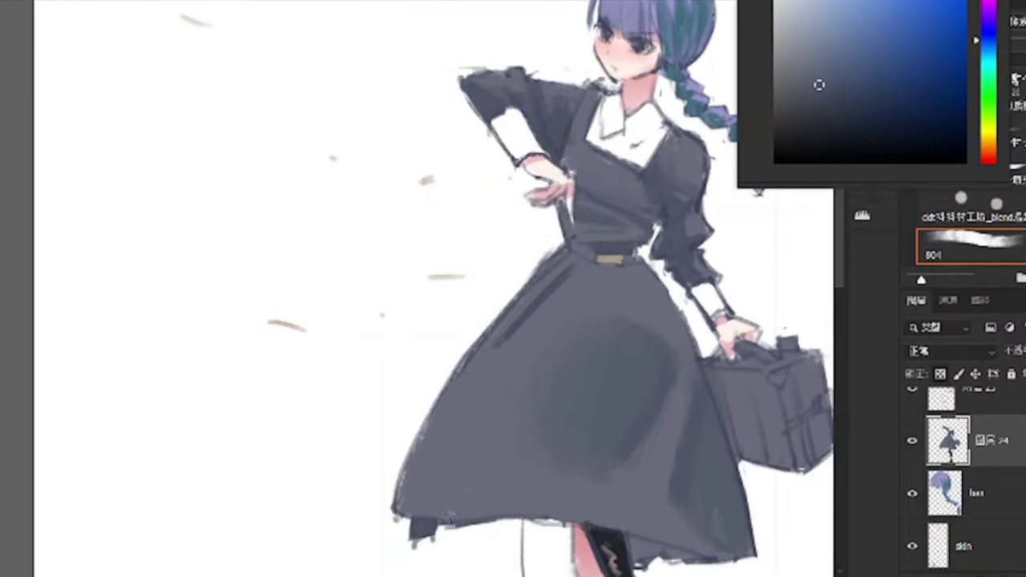
scroll(545, 364, down, 3)
scroll(558, 349, up, 1)
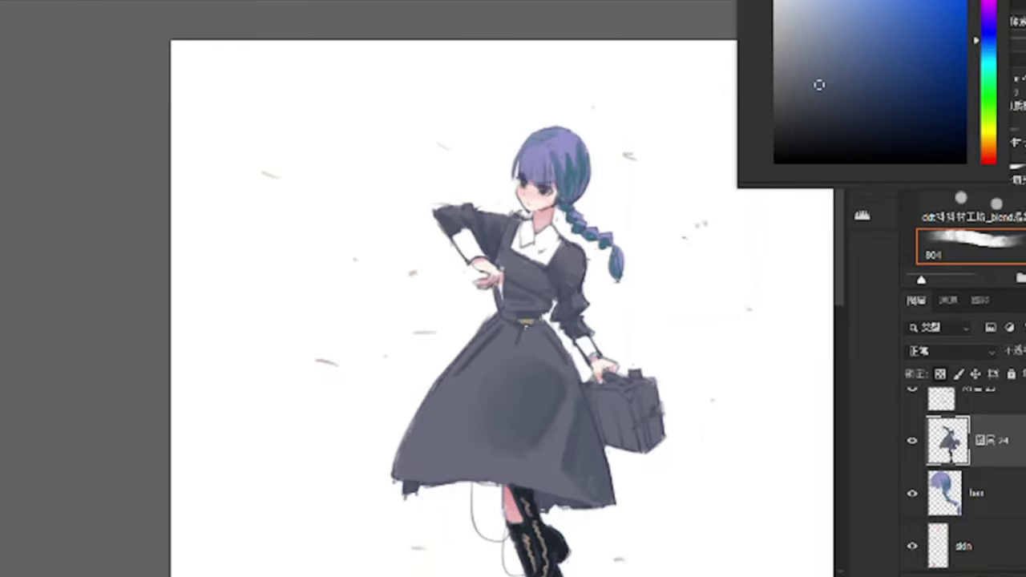
Shade the belt buckle with a reddish brown over its tan-gold base.
scroll(539, 323, up, 3)
alt+click(505, 330)
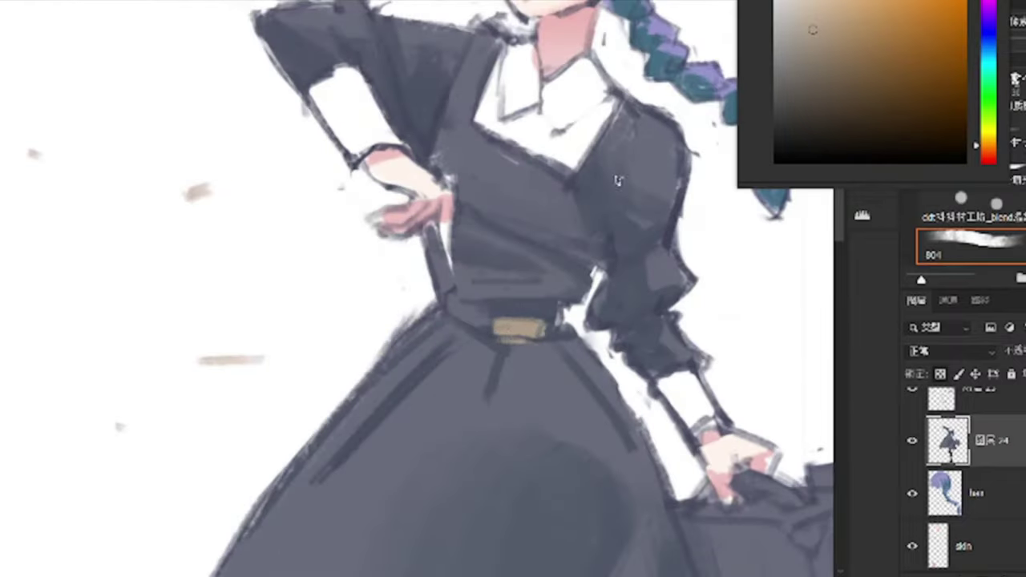
alt+click(639, 269)
click(988, 157)
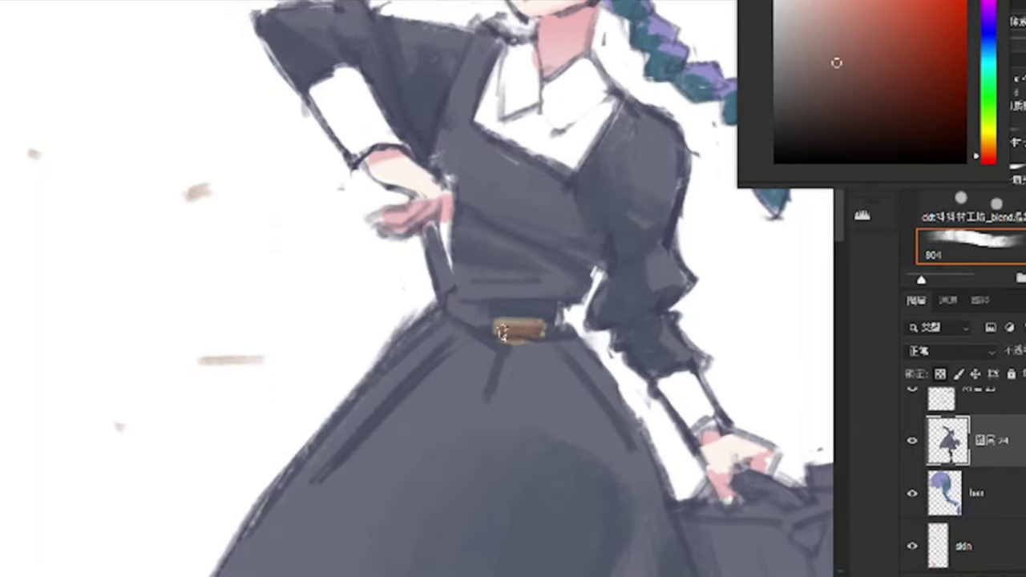
Paint pale pinkish-grey shading on the white cuffs and shirt collar.
scroll(537, 273, down, 3)
scroll(537, 272, up, 1)
scroll(448, 257, up, 2)
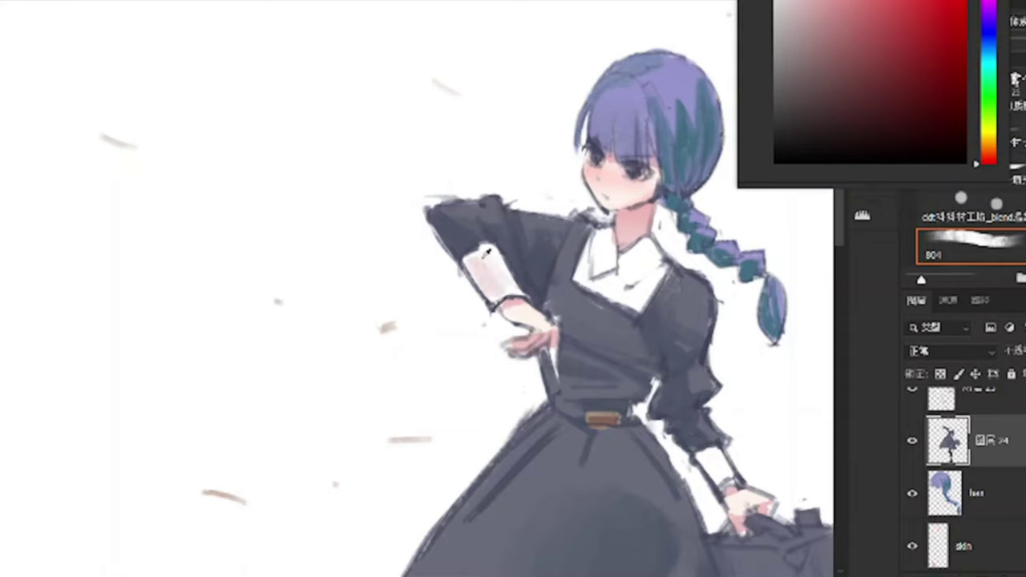
drag(496, 292, 490, 253)
mouse_move(600, 229)
mouse_down()
mouse_move(617, 272)
mouse_move(609, 233)
mouse_move(652, 245)
mouse_move(607, 287)
mouse_up()
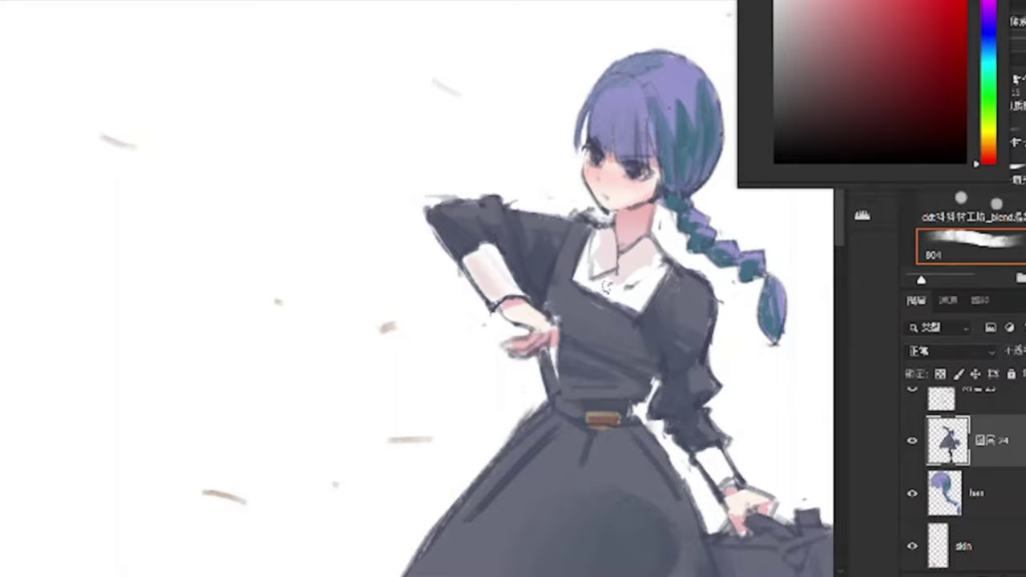
key(ctrl+minus)
key(ctrl+minus)
key(ctrl+minus)
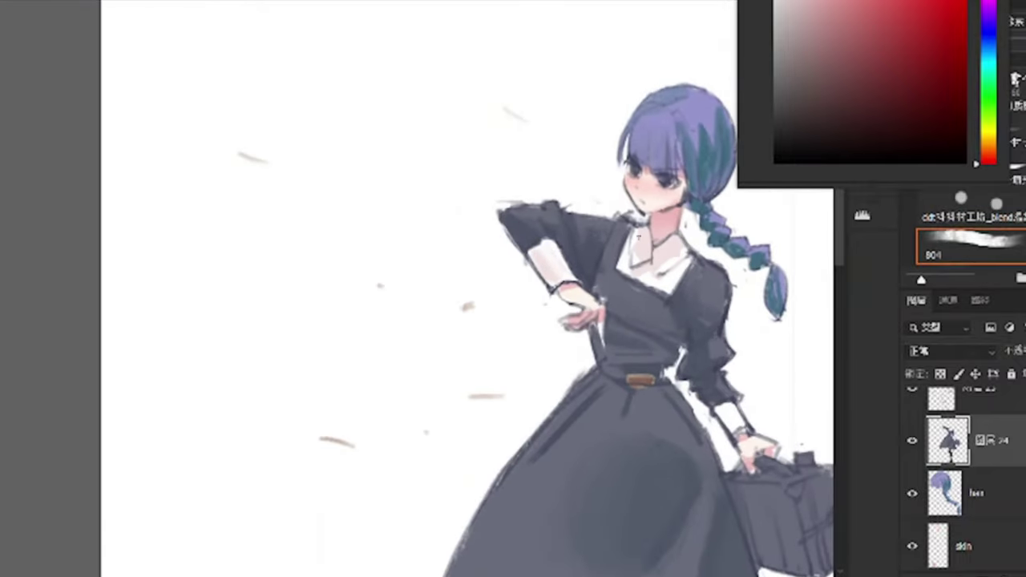
key(ctrl+plus)
key(ctrl+minus)
key(ctrl+minus)
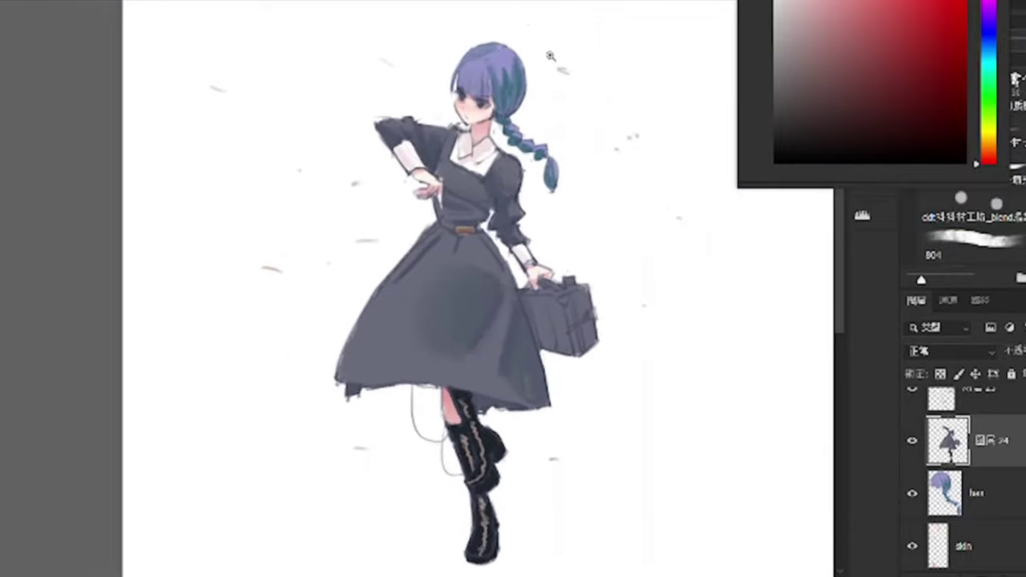
On the hair layer, rework the teal shading at the back of the head into one broader shadow.
key(ctrl+plus)
key(ctrl+plus)
key(alt+bracketleft)
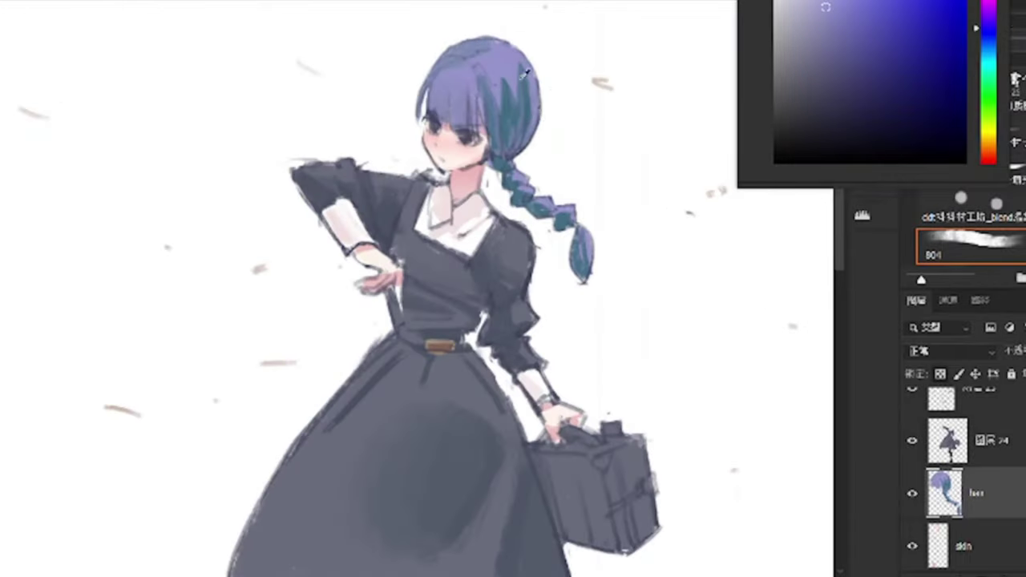
alt+click(525, 72)
alt+click(522, 63)
scroll(514, 56, up, 1)
alt+click(517, 92)
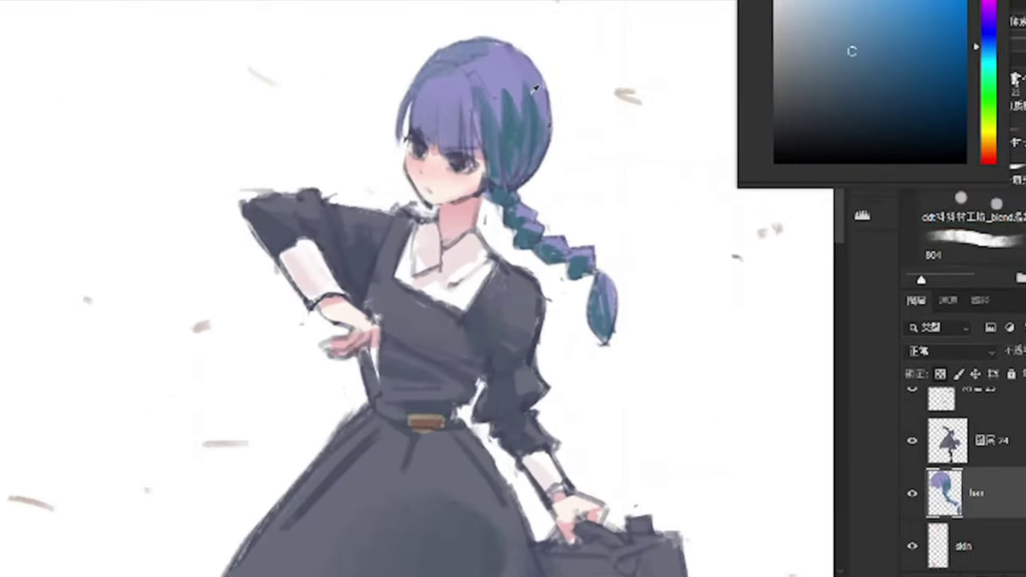
alt+click(493, 112)
alt+click(509, 132)
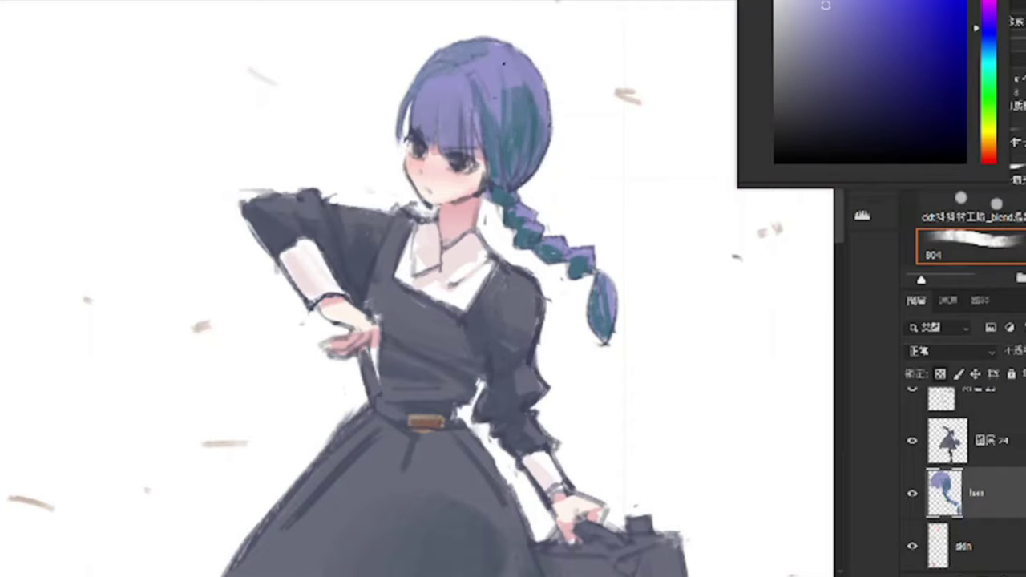
Soften the upper edge of the teal shadow with violet strands sampled from the crown.
alt+click(511, 129)
alt+click(513, 76)
alt+click(513, 77)
scroll(523, 132, down, 2)
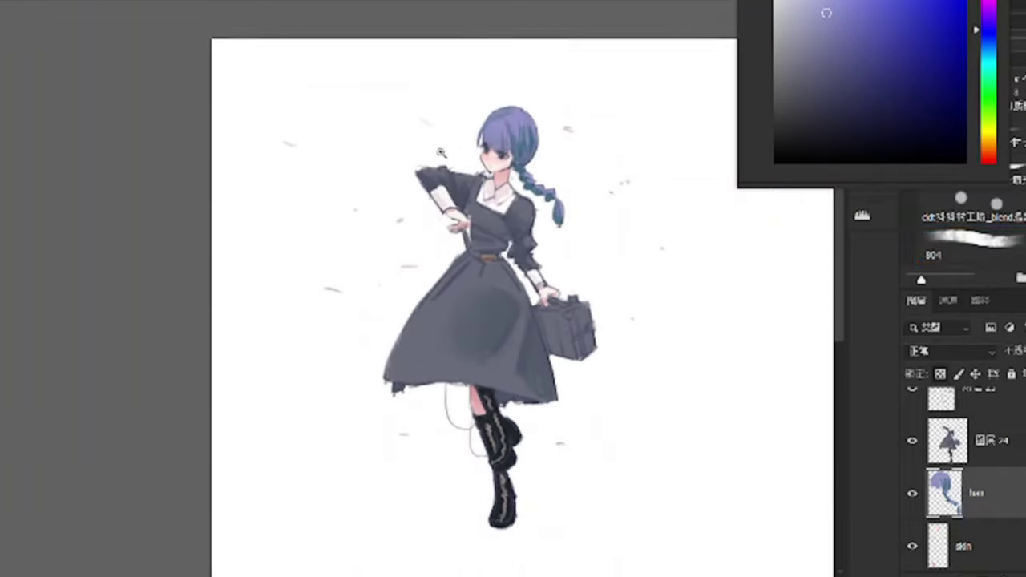
scroll(538, 160, up, 2)
alt+click(539, 161)
alt+click(543, 145)
alt+click(544, 190)
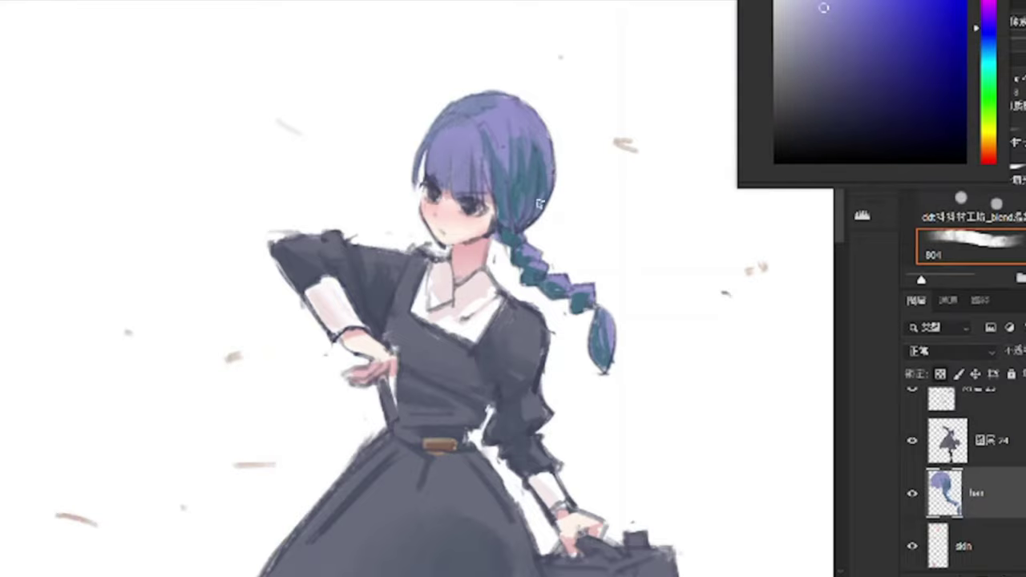
On the dress layer, make a freehand selection around the suitcase along the skirt's edge.
scroll(553, 200, down, 3)
scroll(586, 299, up, 2)
ctrl+click(561, 280)
scroll(553, 272, up, 2)
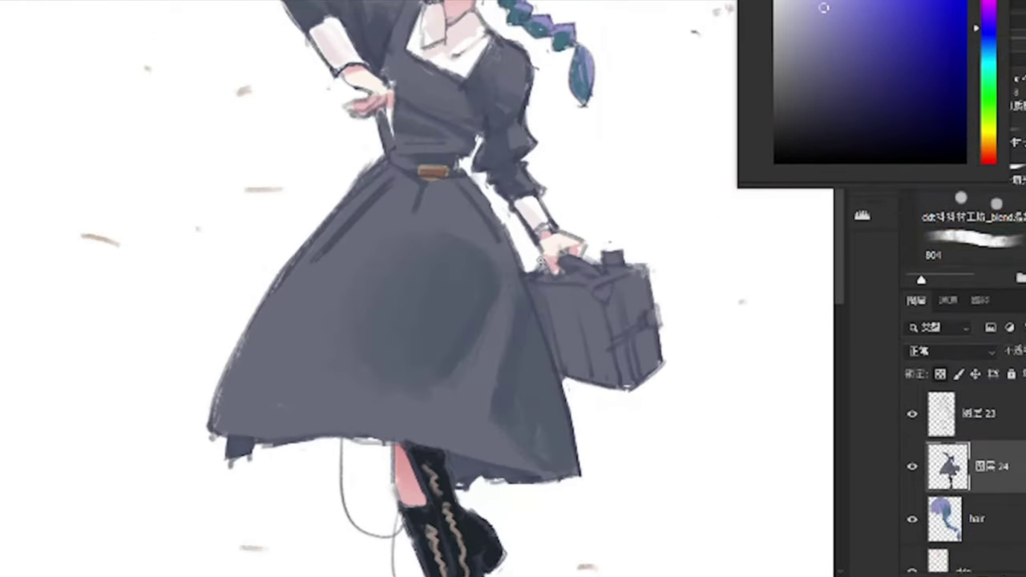
mouse_move(525, 260)
mouse_down()
mouse_move(552, 369)
mouse_move(508, 290)
mouse_move(577, 400)
mouse_up()
Paint the selected suitcase slate blue, with a lighter front, a darker side panel and a pale clasp, and drop the selection.
click(801, 67)
click(997, 36)
click(988, 40)
click(823, 35)
scroll(577, 409, down, 2)
scroll(617, 325, up, 1)
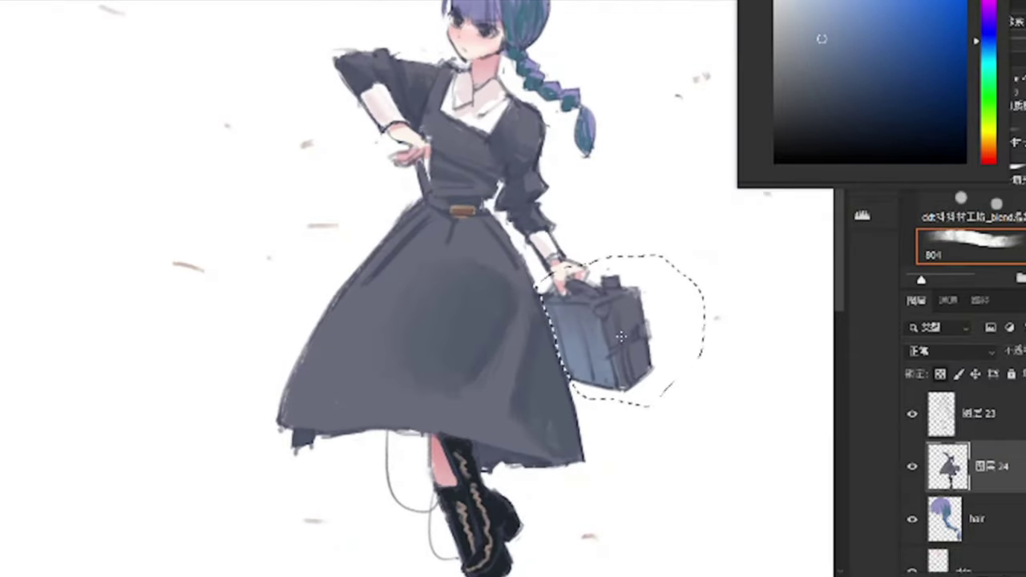
drag(620, 336, 641, 352)
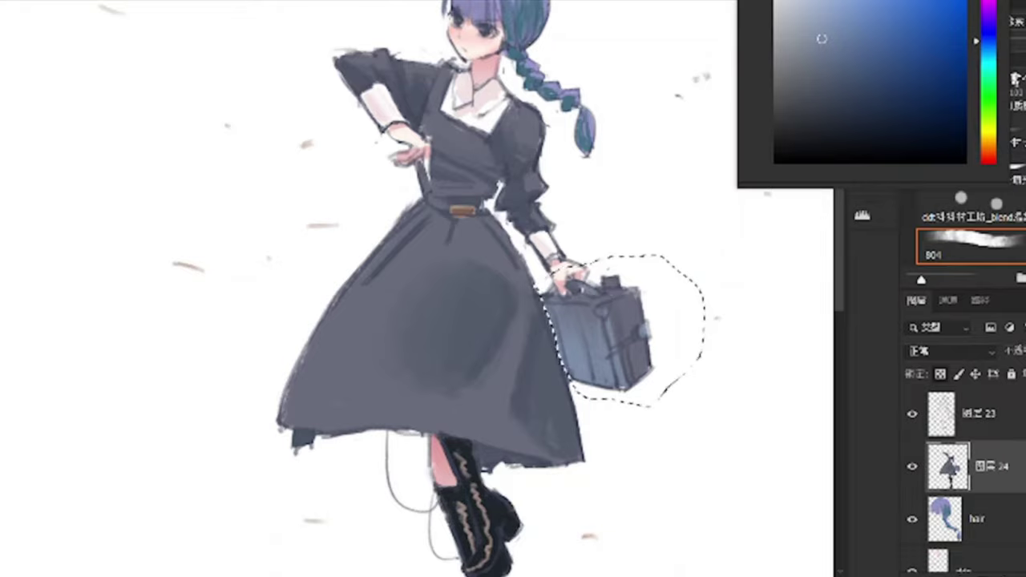
scroll(401, 288, down, 3)
key(ctrl+d)
scroll(401, 289, up, 2)
On a new layer beneath the skin layer, outline an oval ground shadow around the standing boot and fill it light grey.
scroll(962, 480, down, 3)
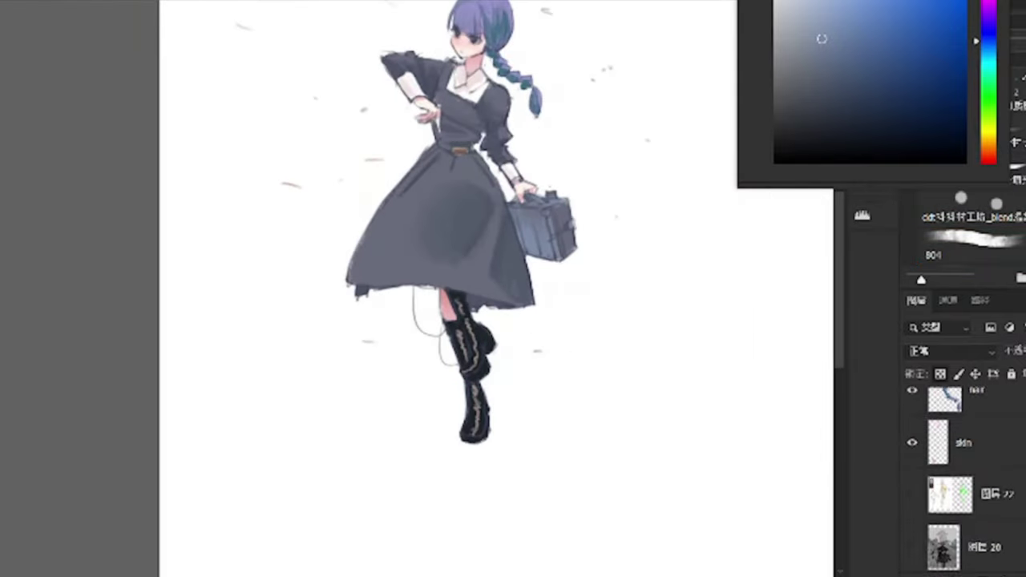
key(ctrl+shift+alt+n)
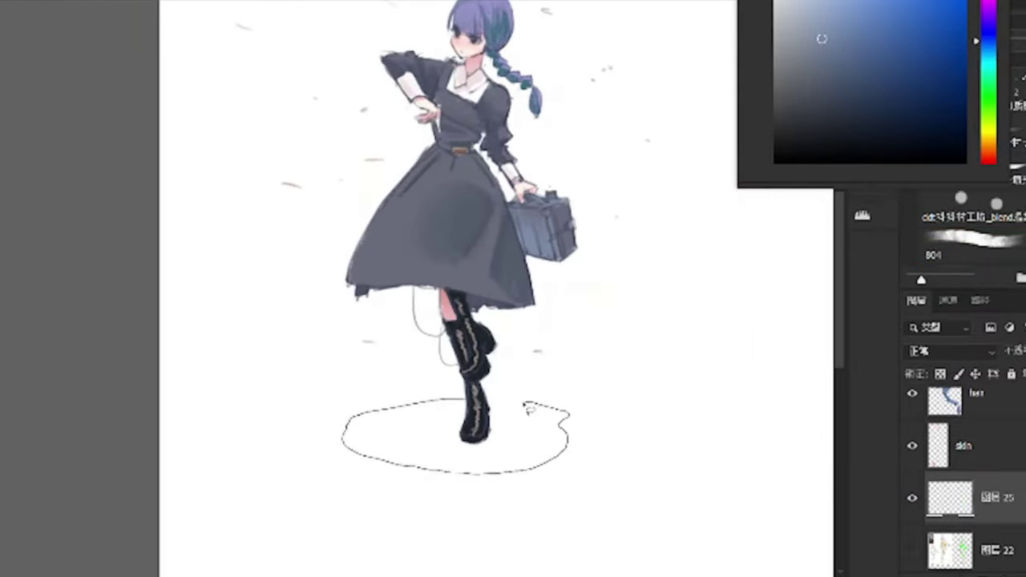
key(alt+BackSpace)
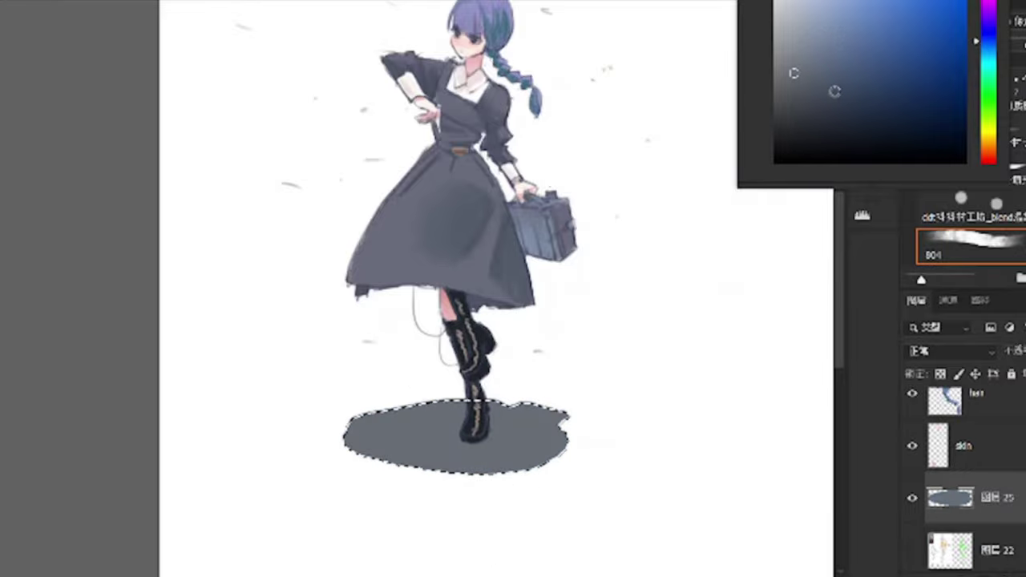
scroll(665, 433, down, 3)
scroll(561, 369, up, 4)
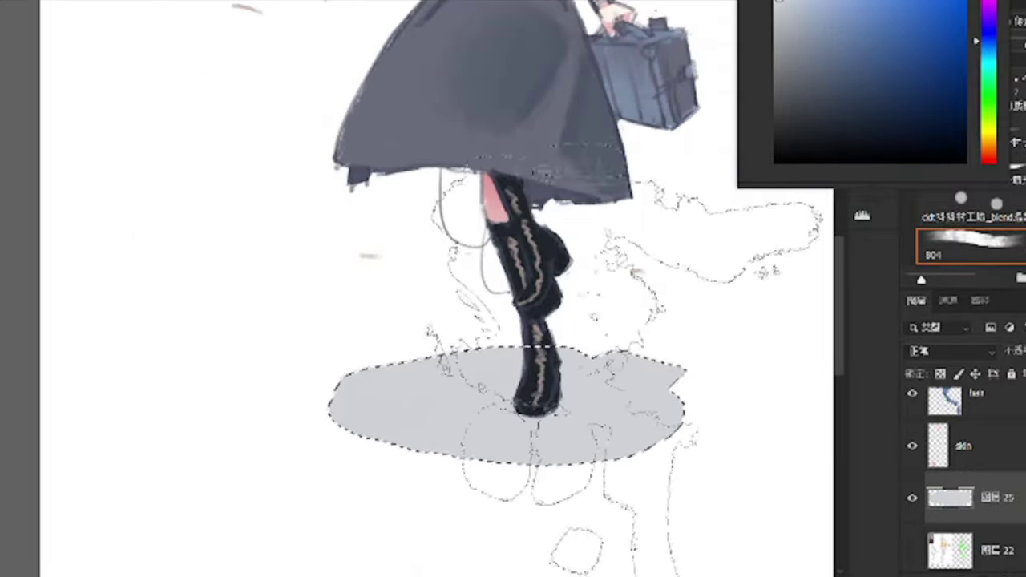
Deselect the ground shadow, roughen its edge with textured brush strokes and tint its centre pale lavender.
key(ctrl+d)
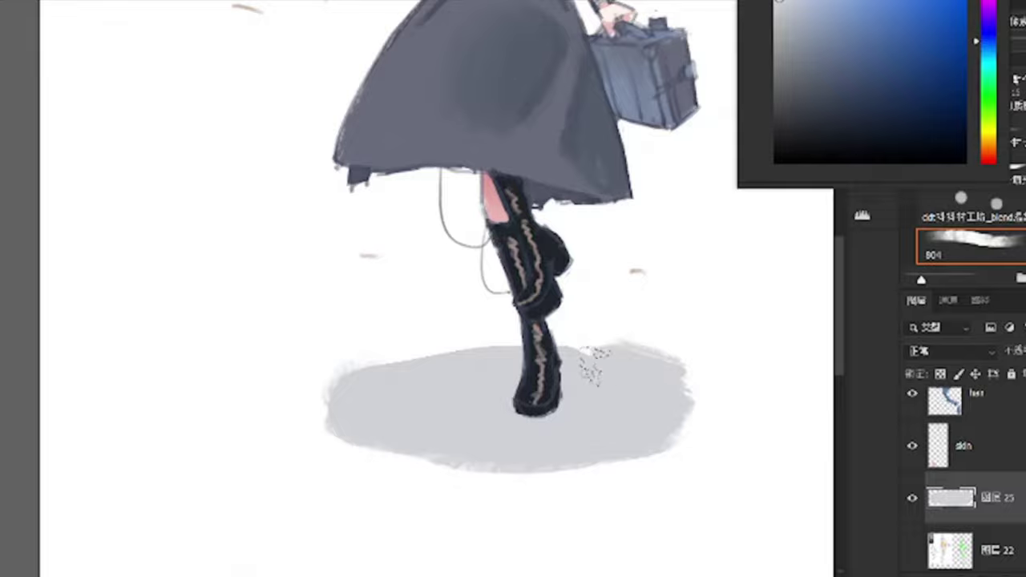
scroll(591, 365, down, 4)
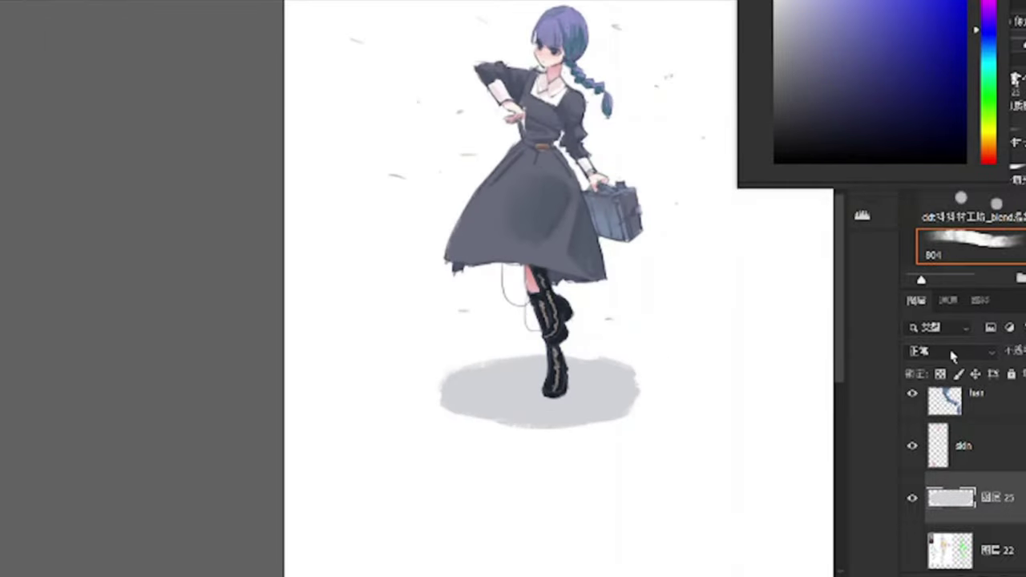
scroll(609, 401, up, 4)
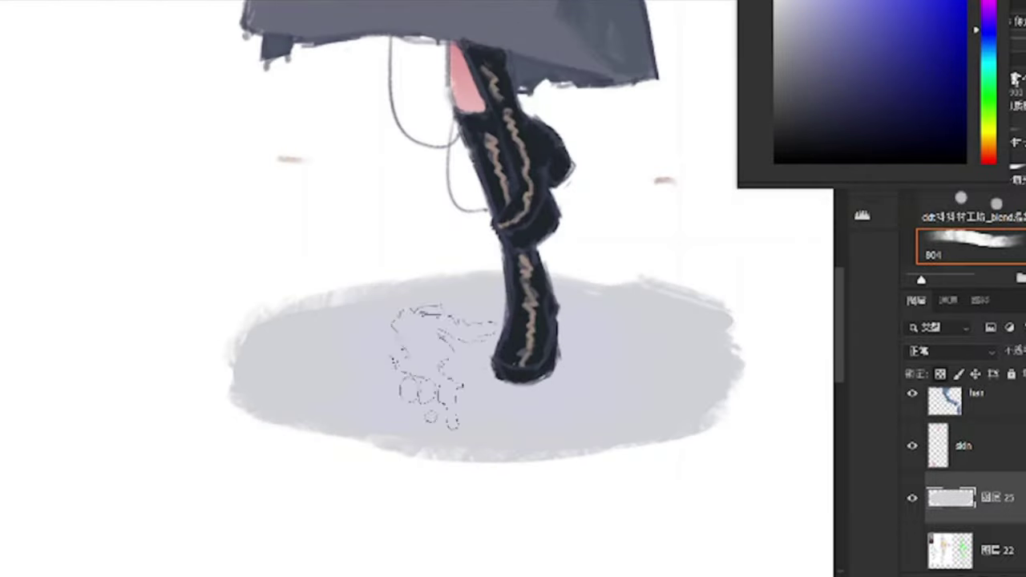
scroll(432, 368, down, 4)
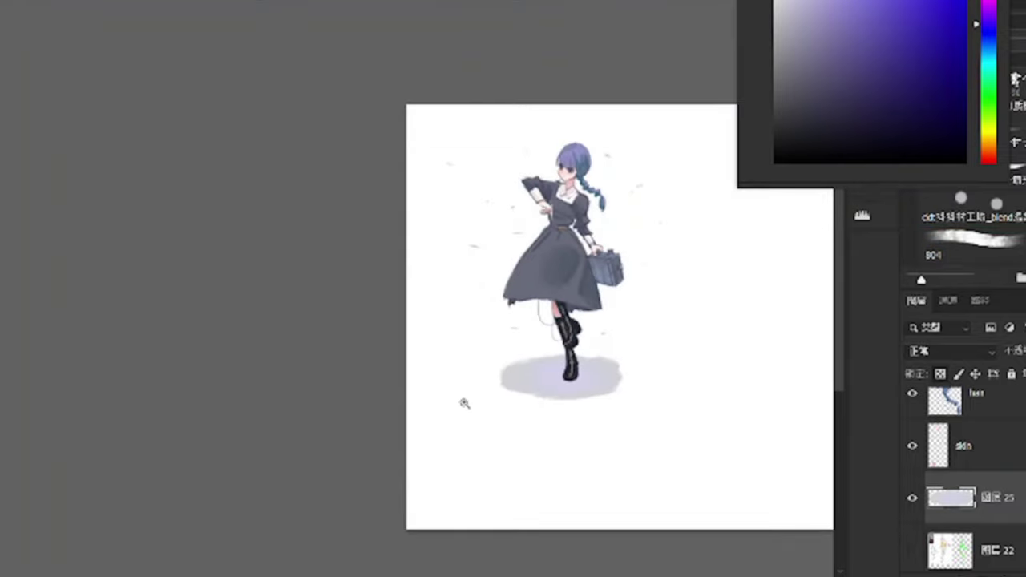